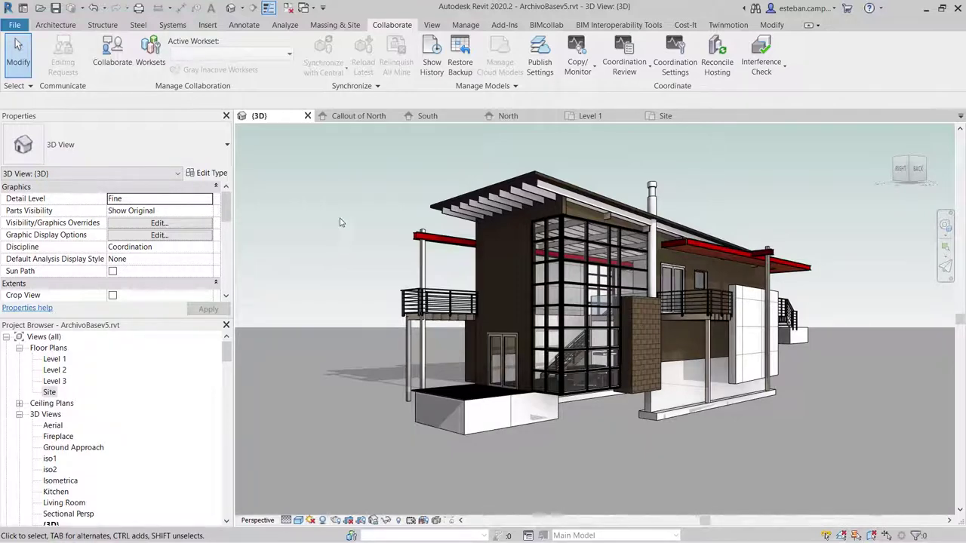
Step: Show the Warnings list from the Manage tab, with the curtain panel and identical-instance warnings
click(465, 24)
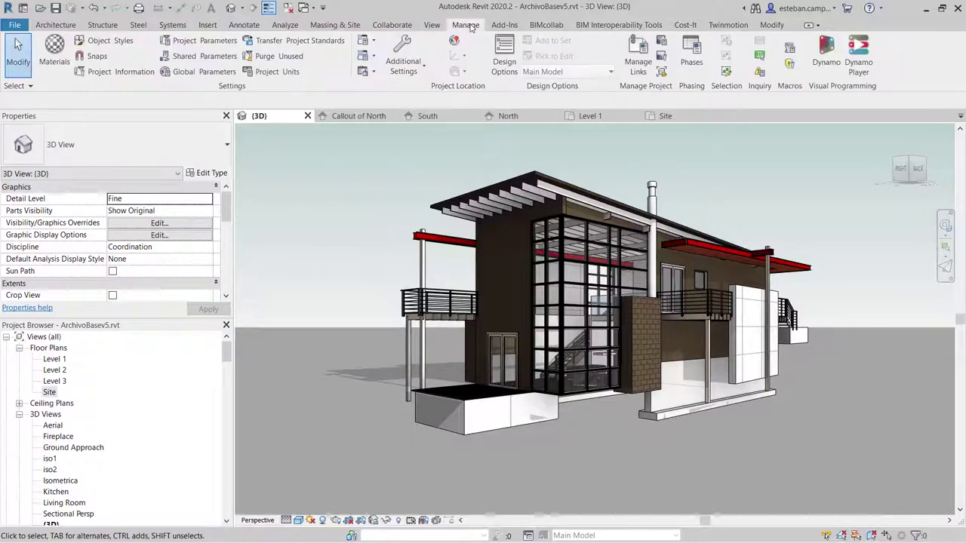
click(759, 71)
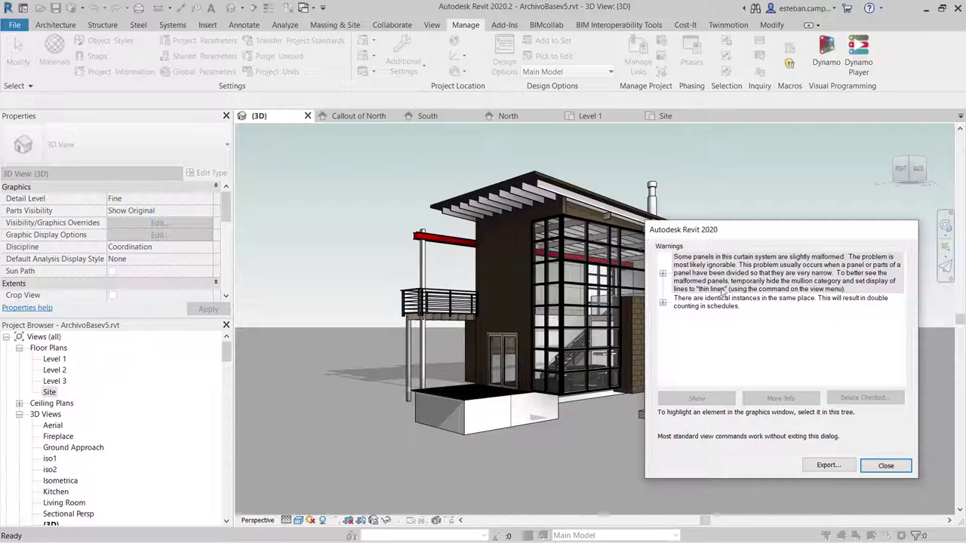
Step: Expand identical-instances Warning 2, tick column 130550 and show it in the model
mouse_move(749, 234)
mouse_down()
mouse_move(277, 110)
mouse_move(233, 112)
mouse_up()
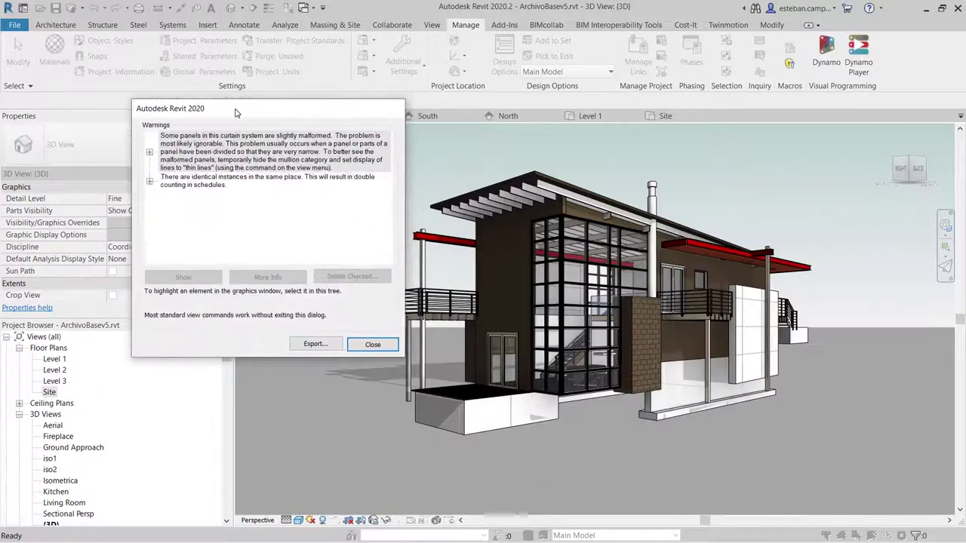
click(148, 184)
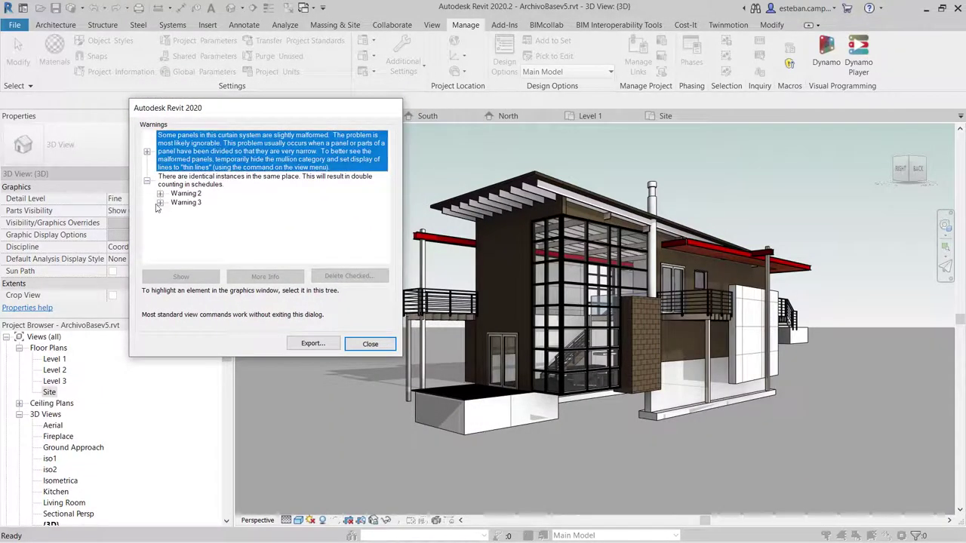
click(160, 194)
click(192, 196)
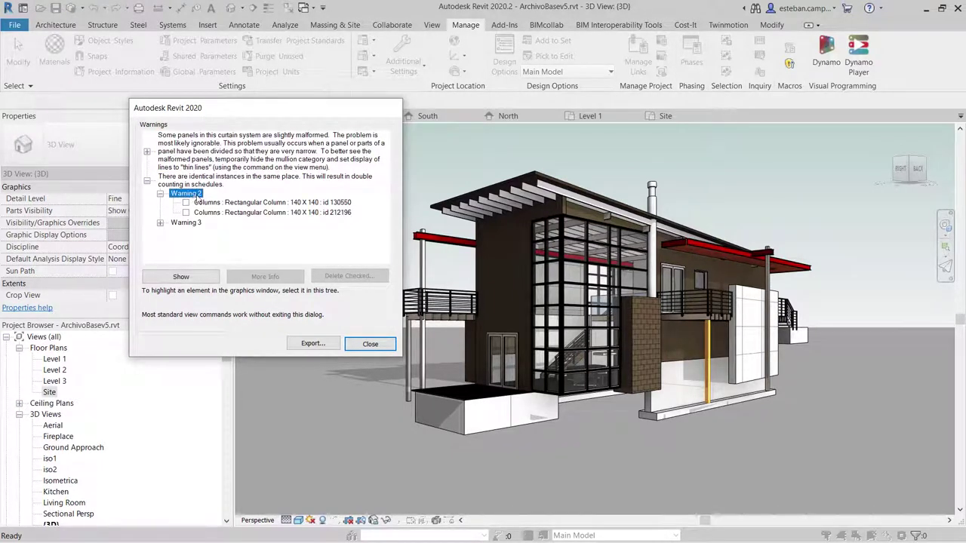
click(221, 212)
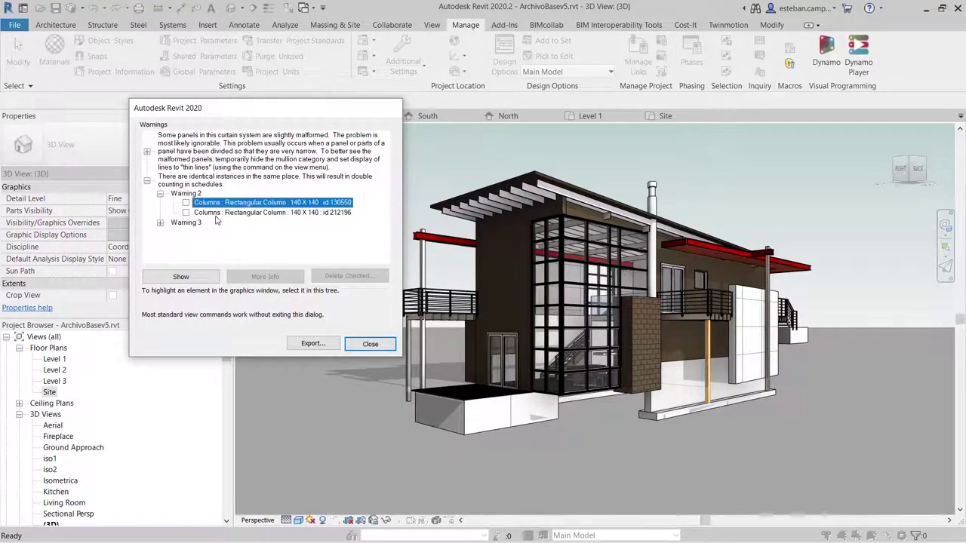
click(217, 205)
click(186, 203)
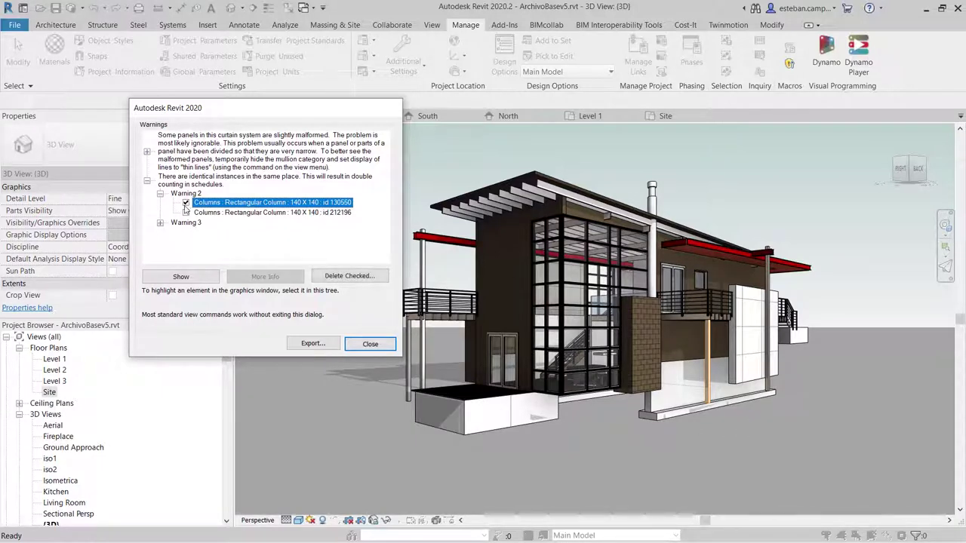
click(187, 213)
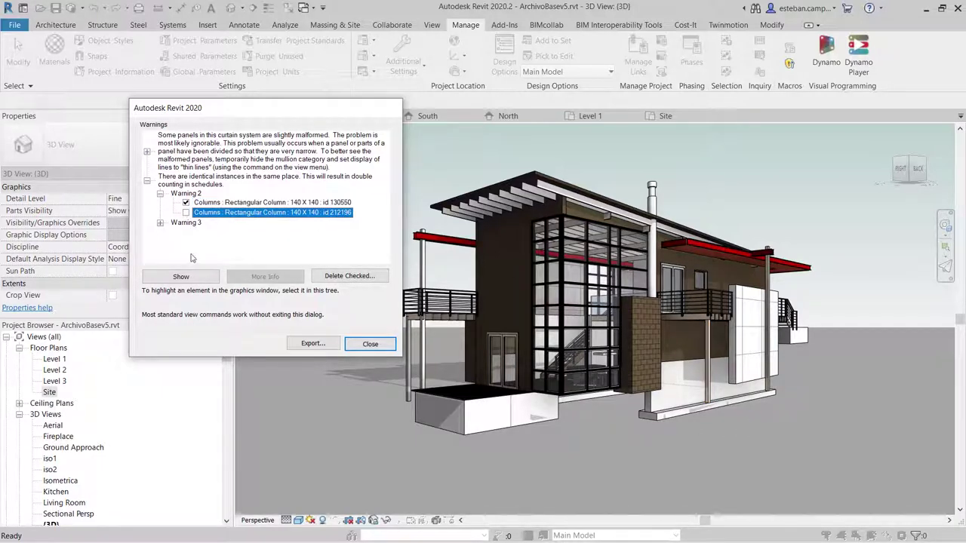
click(188, 276)
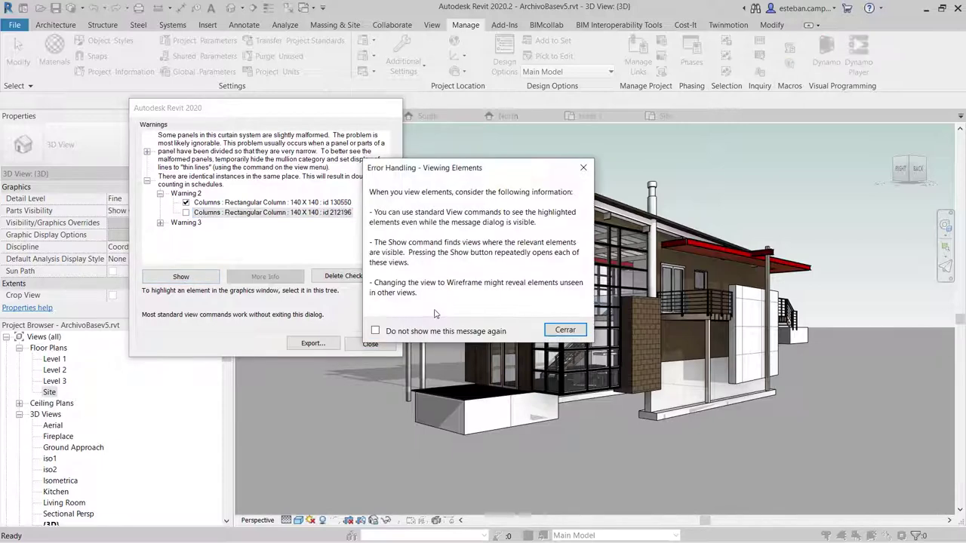
click(560, 333)
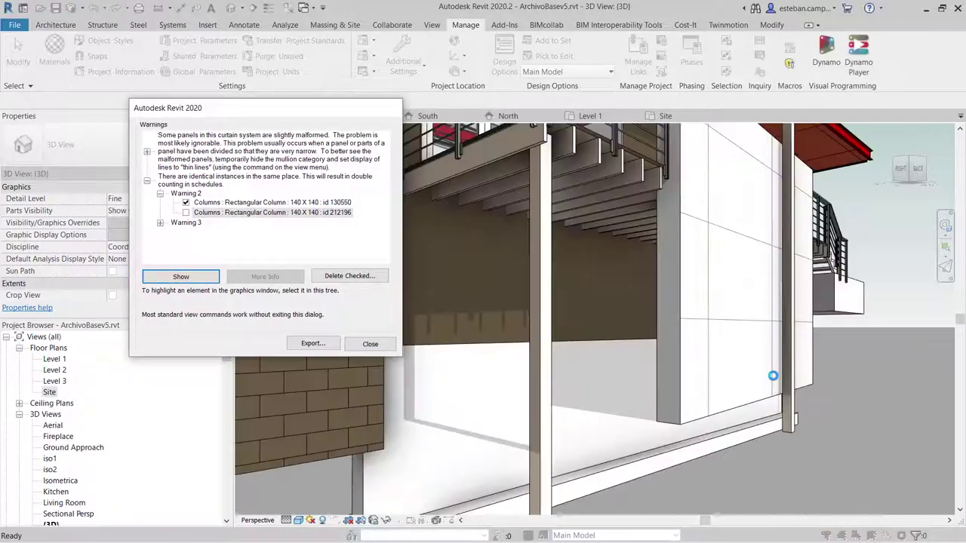
Step: Delete the checked duplicate Rectangular Column 140 X 140, id 130550
click(249, 204)
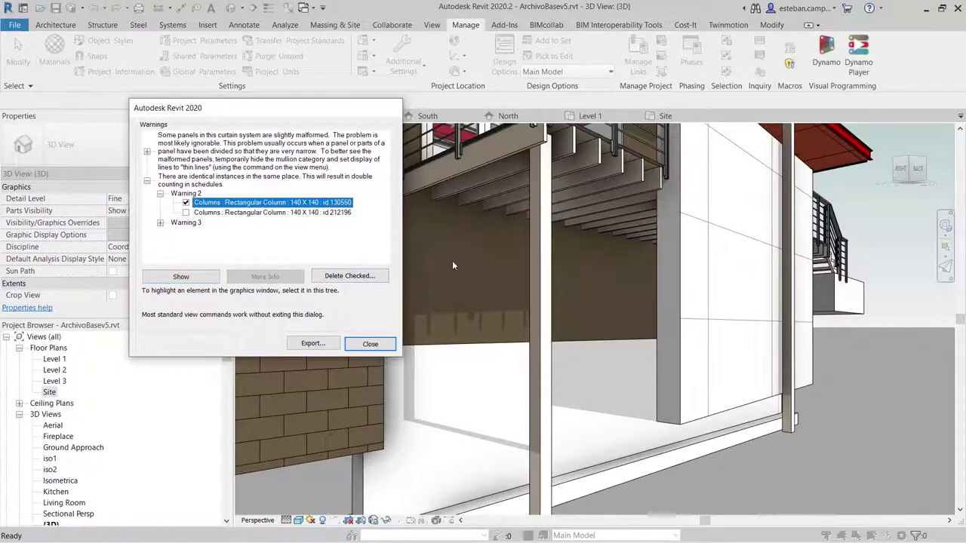
scroll(546, 279, down, 2)
scroll(546, 279, down, 2)
scroll(528, 280, down, 2)
scroll(509, 281, down, 1)
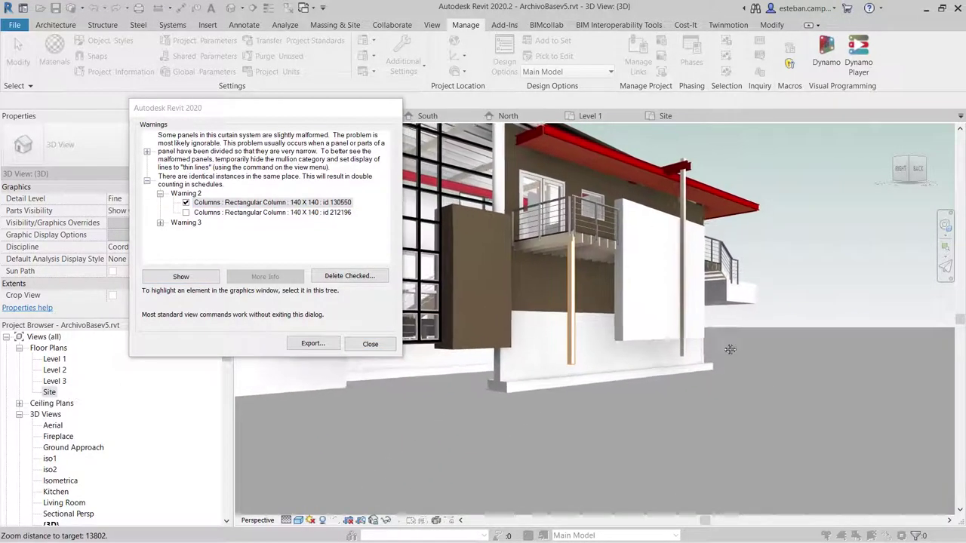
scroll(489, 282, down, 2)
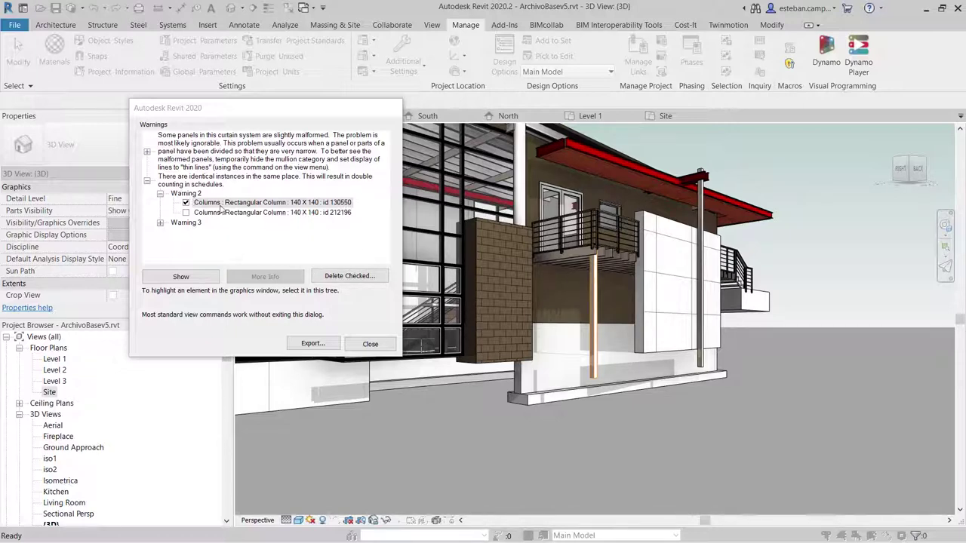
click(352, 277)
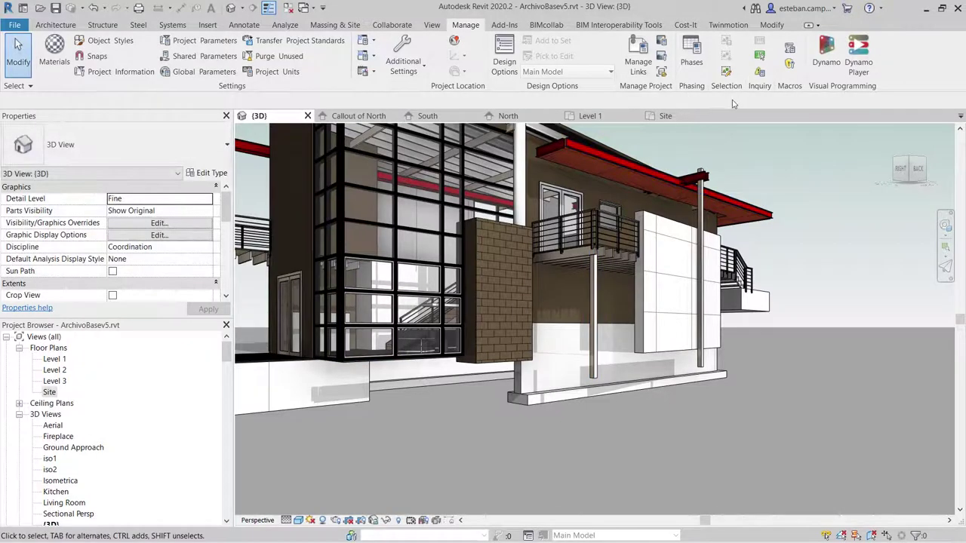
Step: Reopen Warnings, tick duplicate column 137480 under Warning 2 and delete it
click(760, 73)
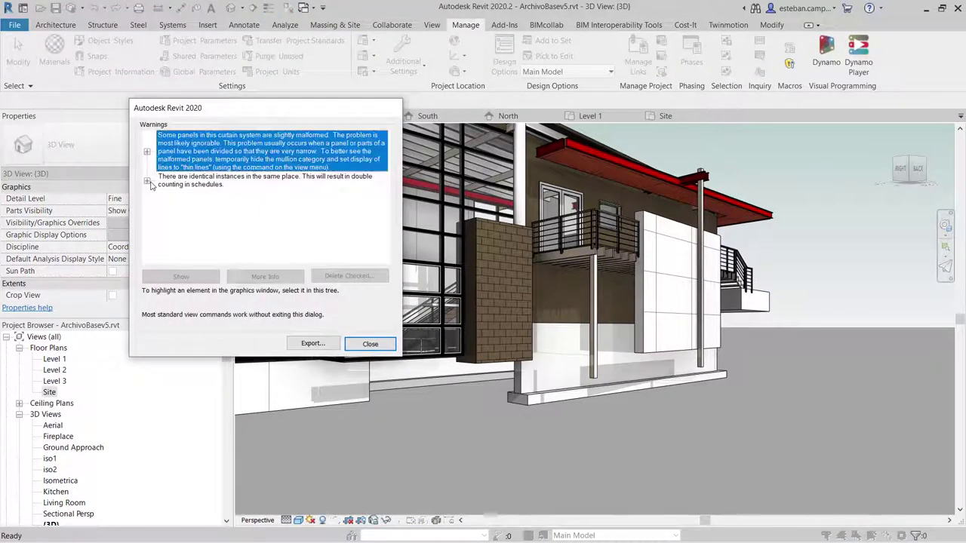
click(146, 181)
click(183, 185)
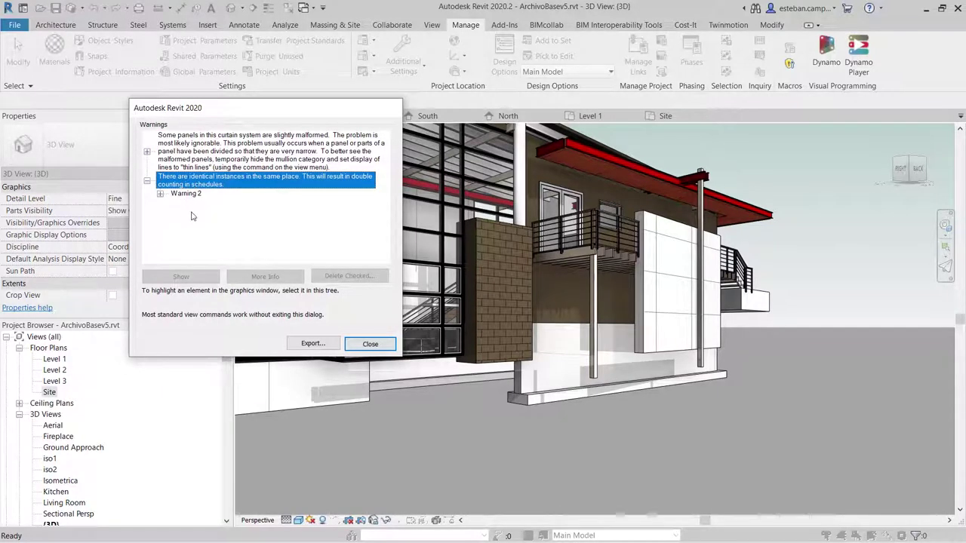
click(186, 194)
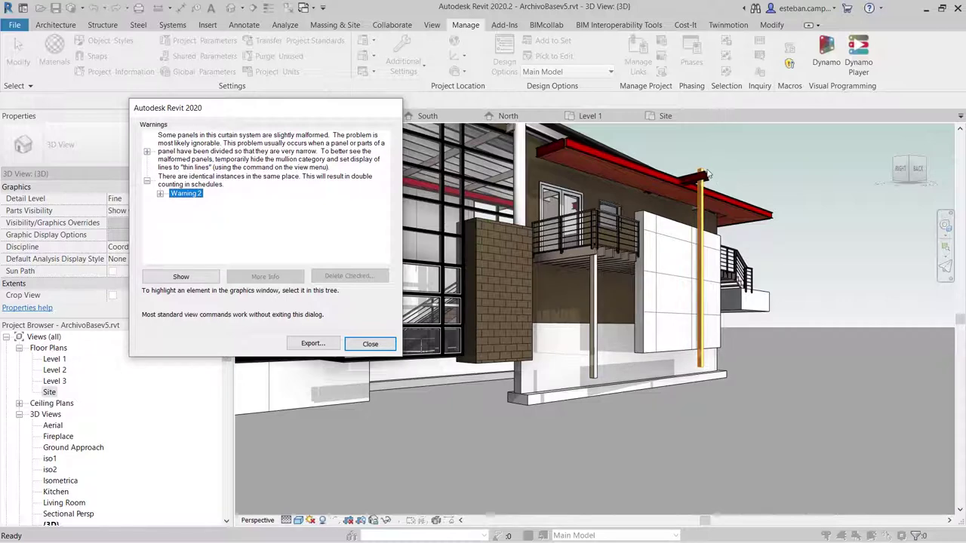
click(160, 195)
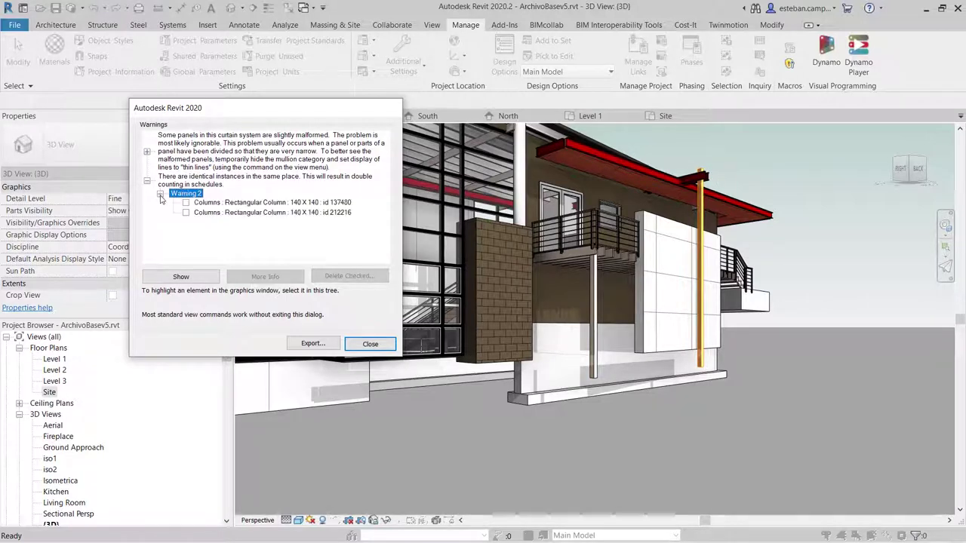
click(186, 203)
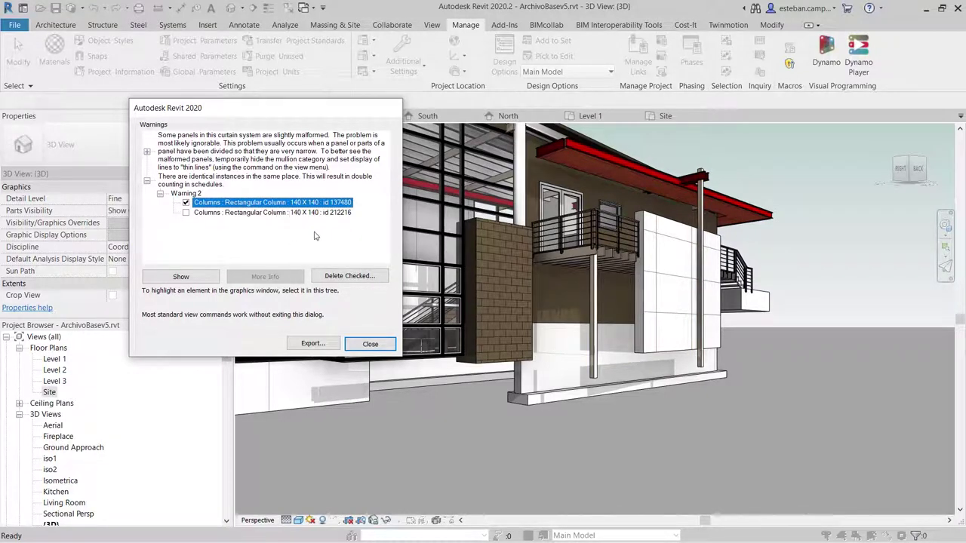
click(368, 276)
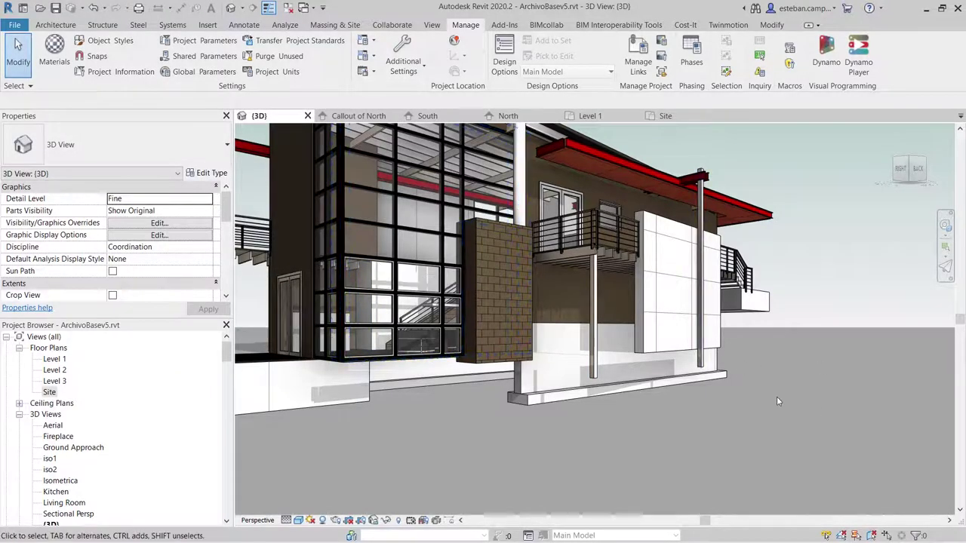
Step: Zoom the house's 3D view and switch to the Collaborate commands
scroll(776, 400, down, 3)
scroll(775, 401, down, 3)
scroll(724, 393, up, 1)
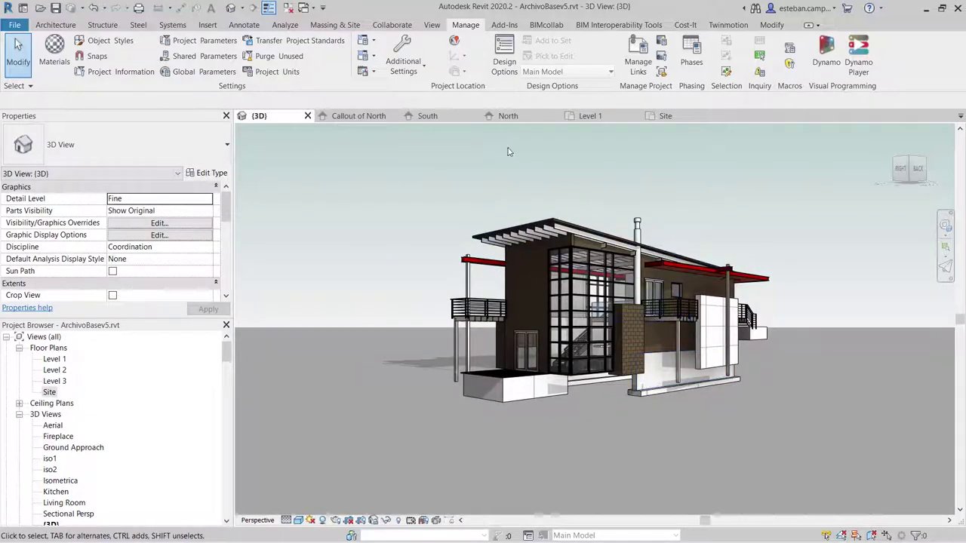
click(393, 25)
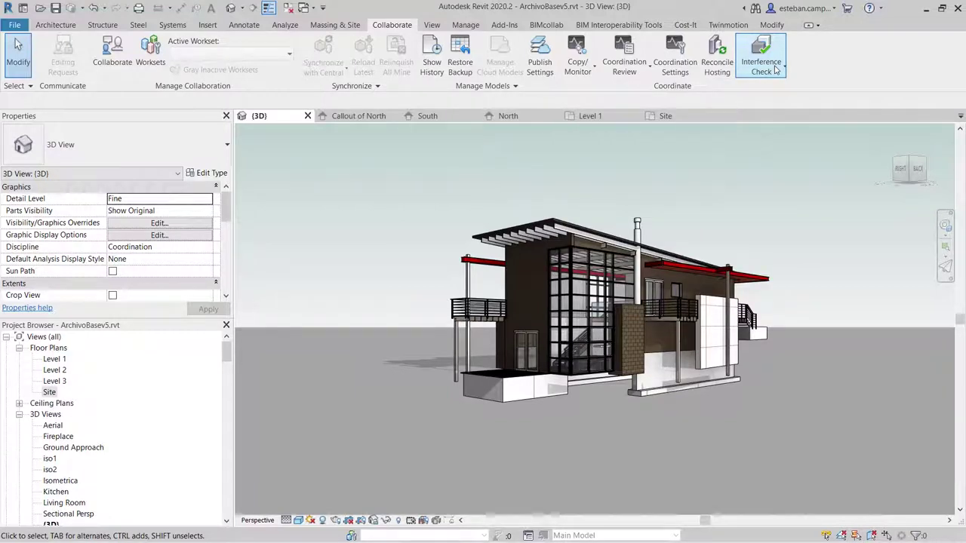
Step: Run an interference check of Structural Framing against Structural Framing, finding 14 clashes
click(776, 69)
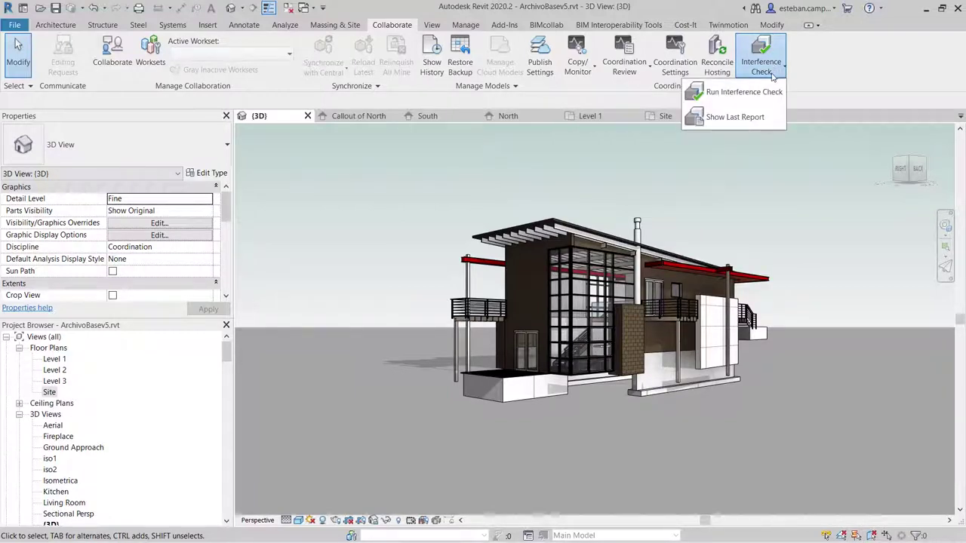
click(765, 92)
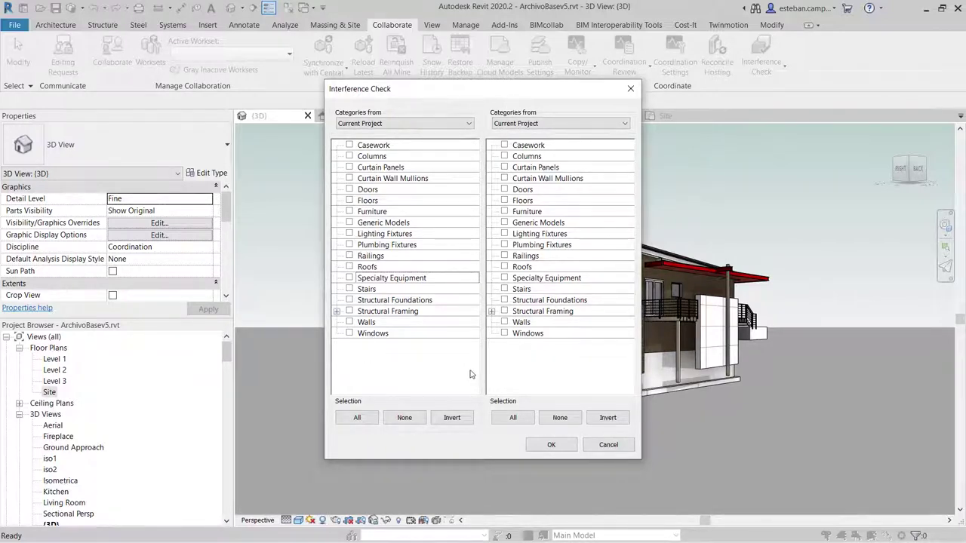
click(350, 311)
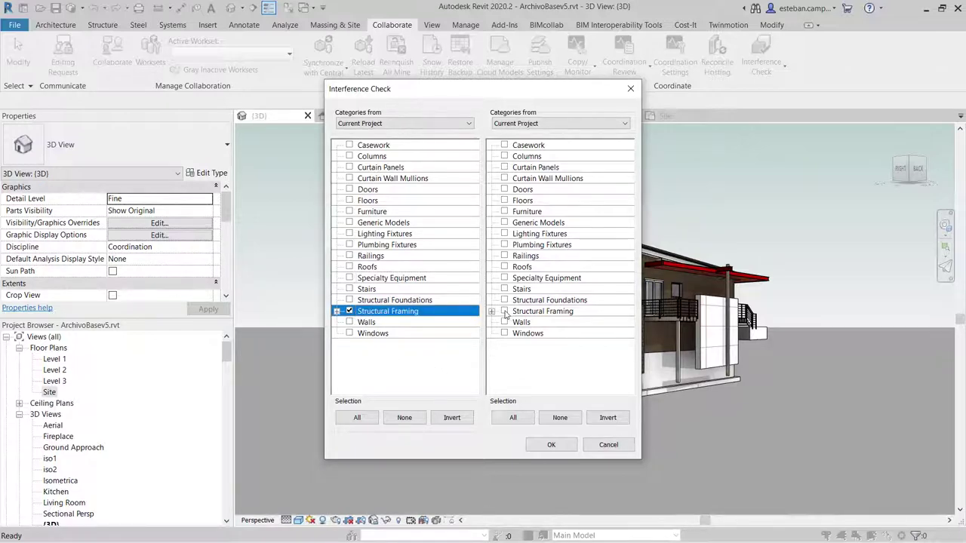
click(504, 310)
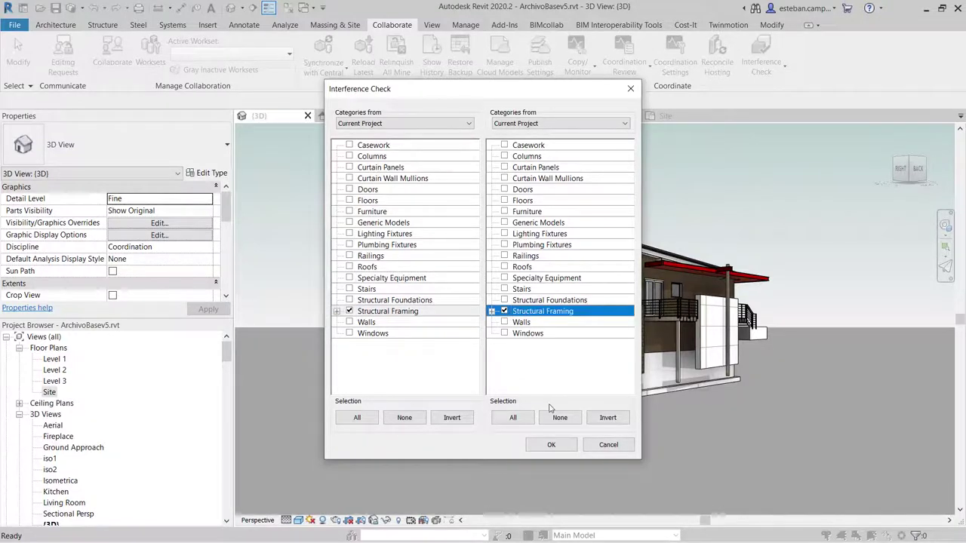
click(541, 450)
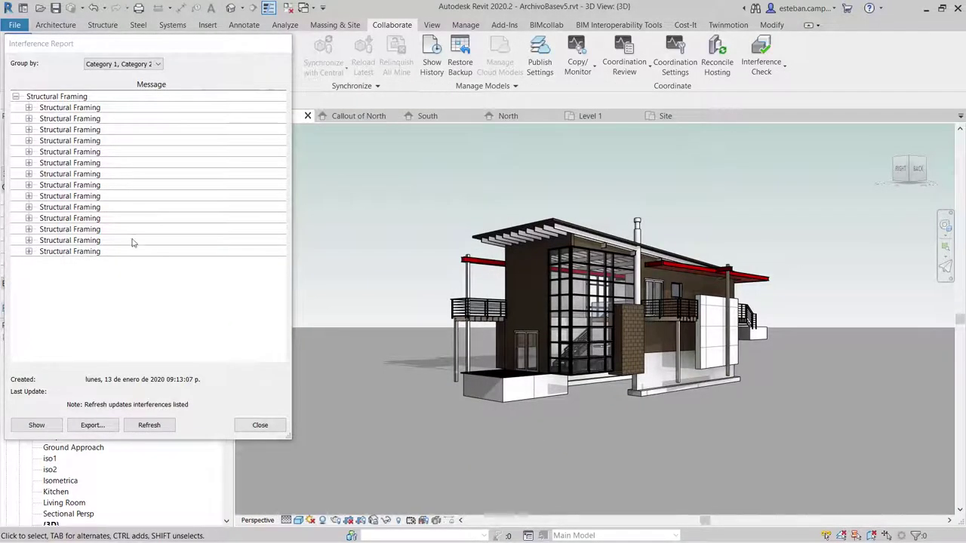
Step: Step through the first Structural Framing clashes in the Interference Report
click(102, 105)
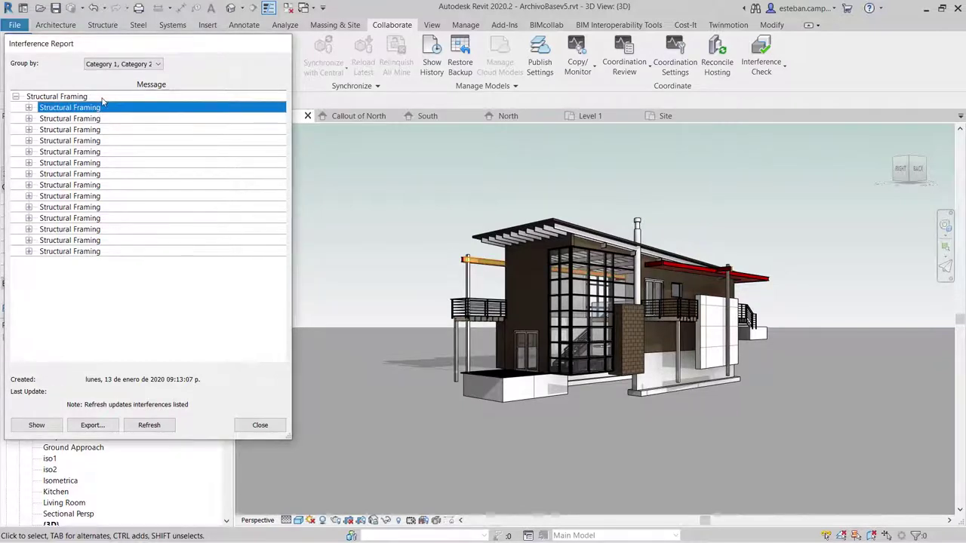
key(Down)
key(Down)
key(Down)
key(Down)
key(Down)
key(Down)
key(Down)
key(Down)
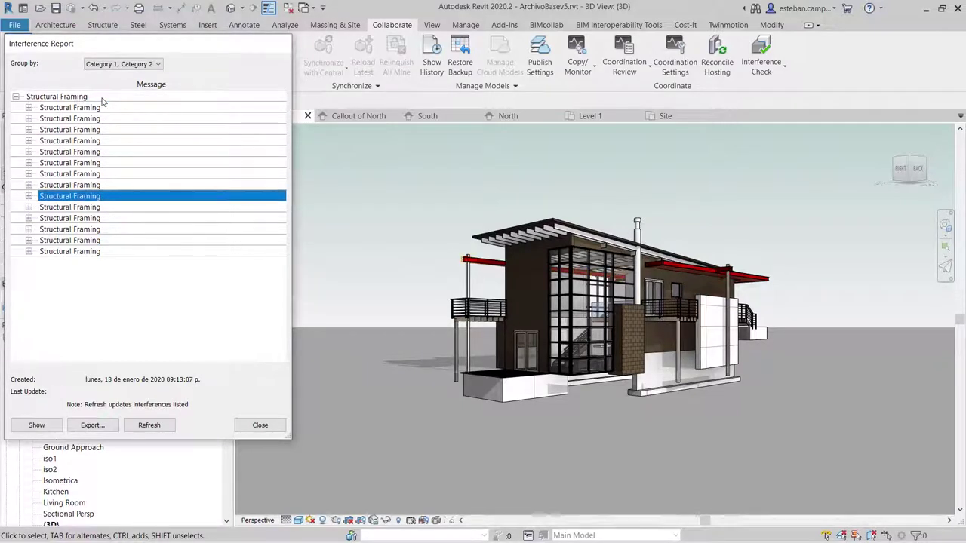
key(Down)
key(Down)
key(Down)
key(Down)
key(Down)
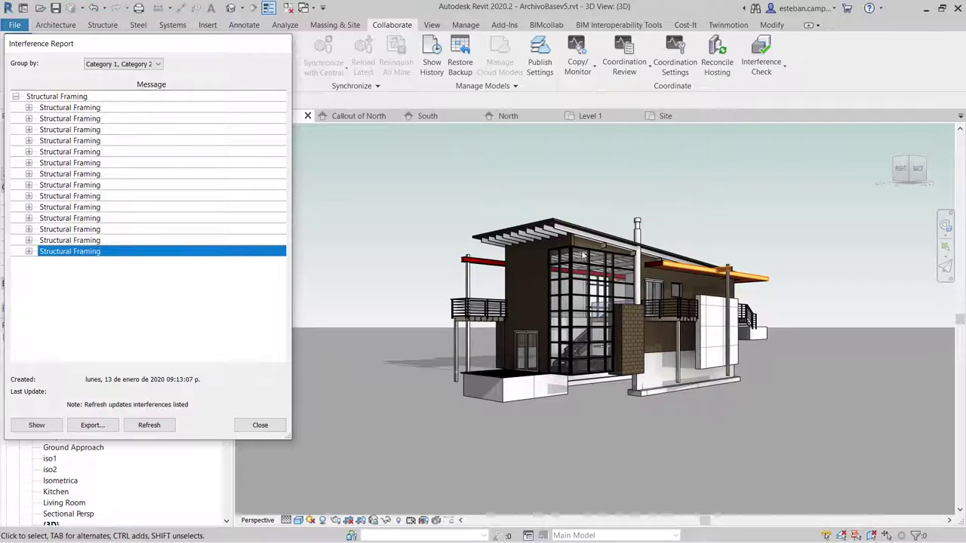
scroll(723, 280, up, 2)
scroll(723, 280, up, 2)
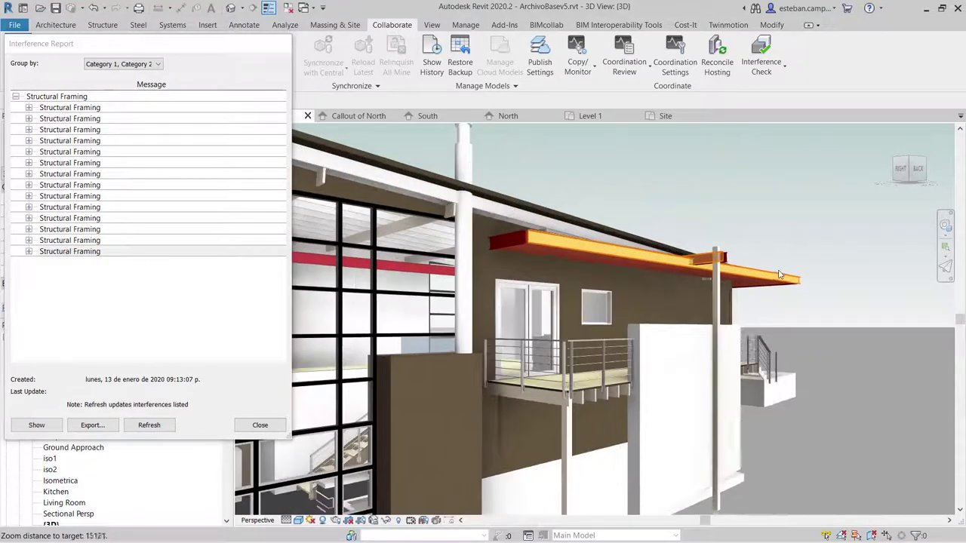
scroll(708, 253, up, 2)
scroll(708, 254, up, 2)
scroll(679, 260, up, 2)
scroll(658, 264, up, 2)
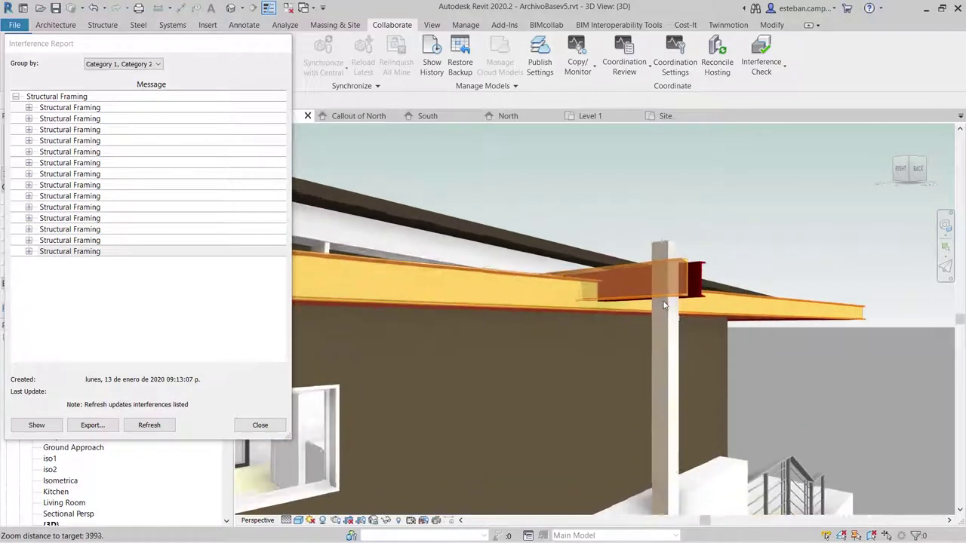
scroll(615, 290, up, 2)
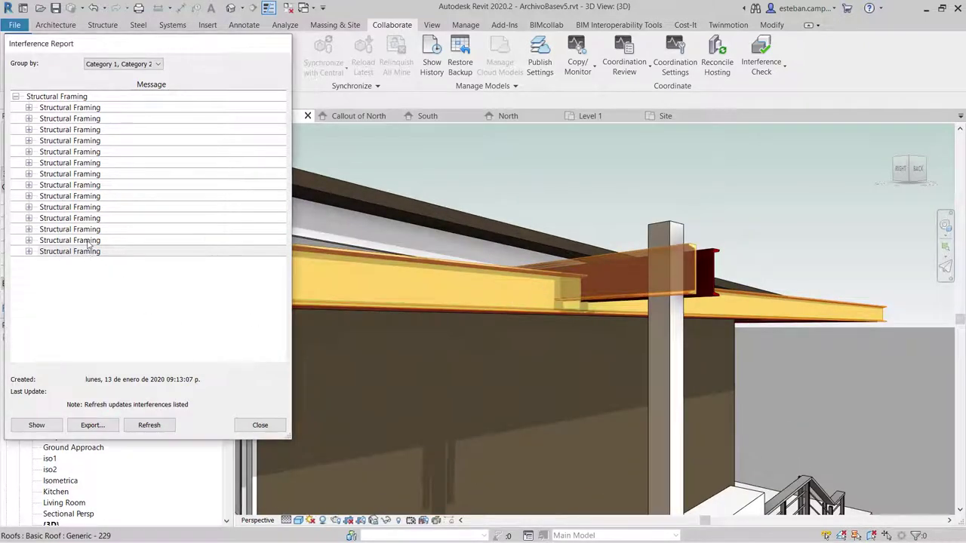
Step: Zoom to the last clash's roof beam, then close the report and open the Site floor plan
click(89, 240)
click(89, 252)
click(93, 241)
click(94, 254)
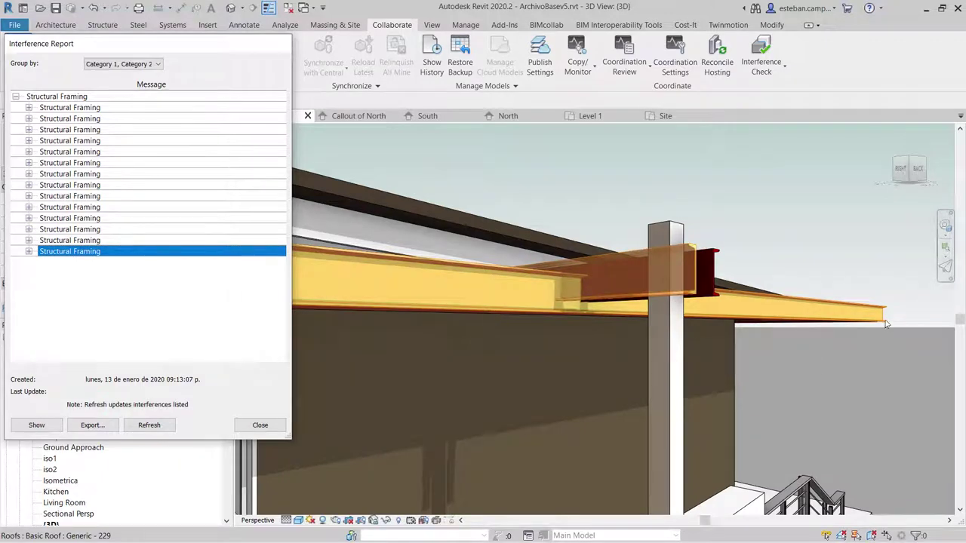
scroll(505, 328, down, 2)
scroll(520, 335, down, 2)
scroll(521, 335, down, 2)
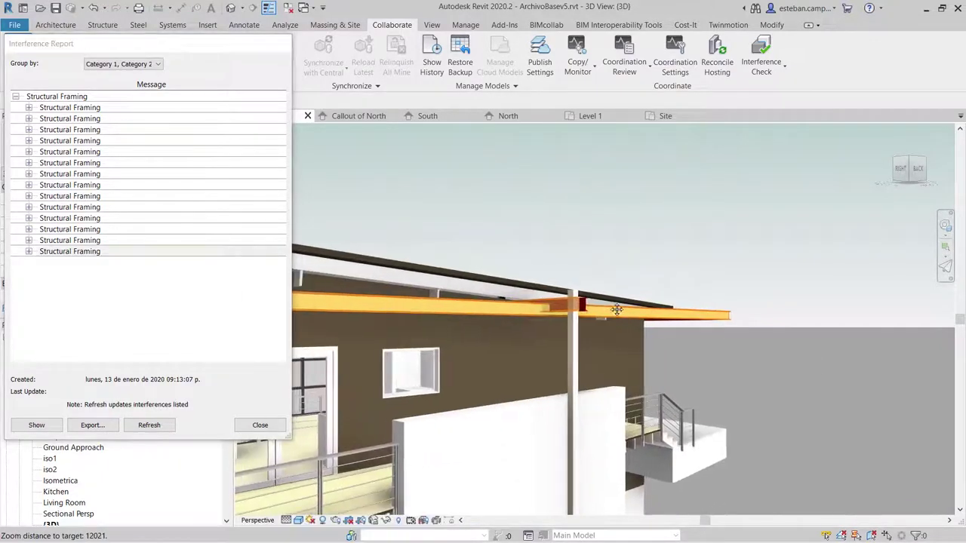
scroll(719, 308, down, 2)
scroll(719, 308, down, 2)
scroll(702, 310, down, 2)
scroll(679, 312, down, 2)
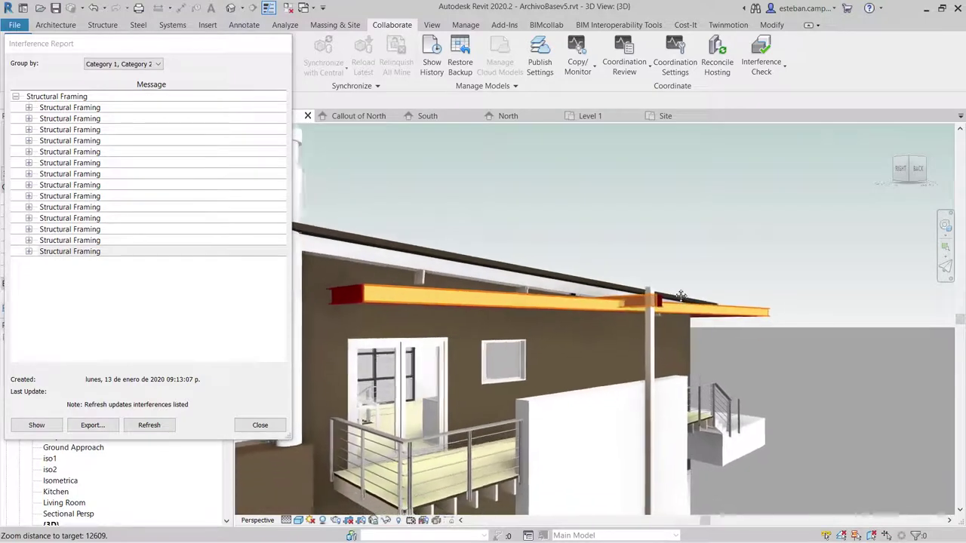
scroll(657, 315, down, 2)
scroll(657, 315, up, 2)
scroll(656, 321, up, 2)
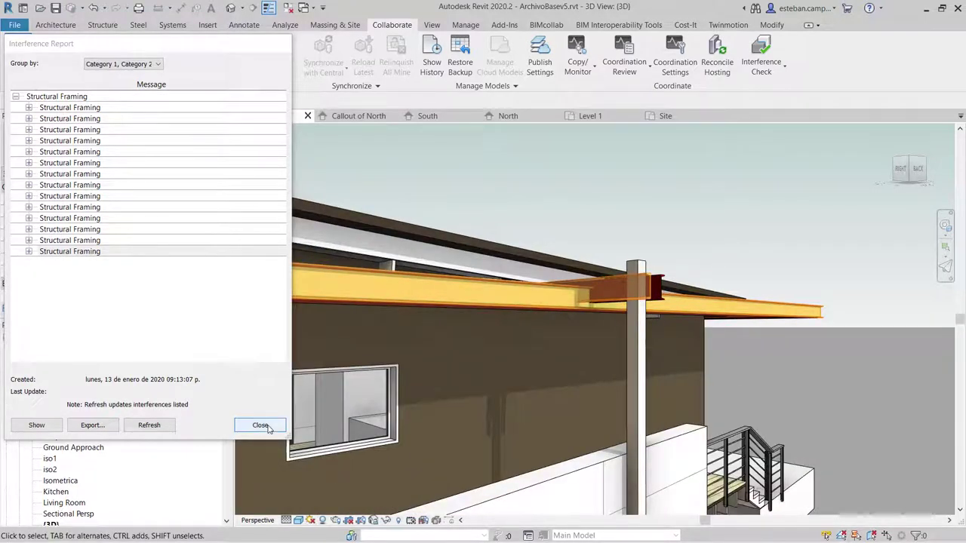
click(260, 425)
double_click(50, 392)
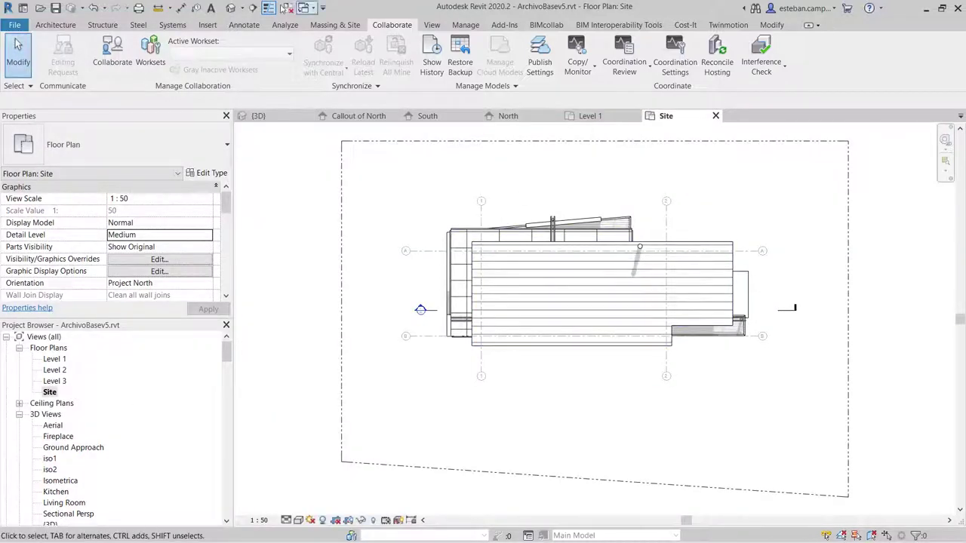
Step: Draw a section line across the roof beam and open the new Section 4
click(252, 8)
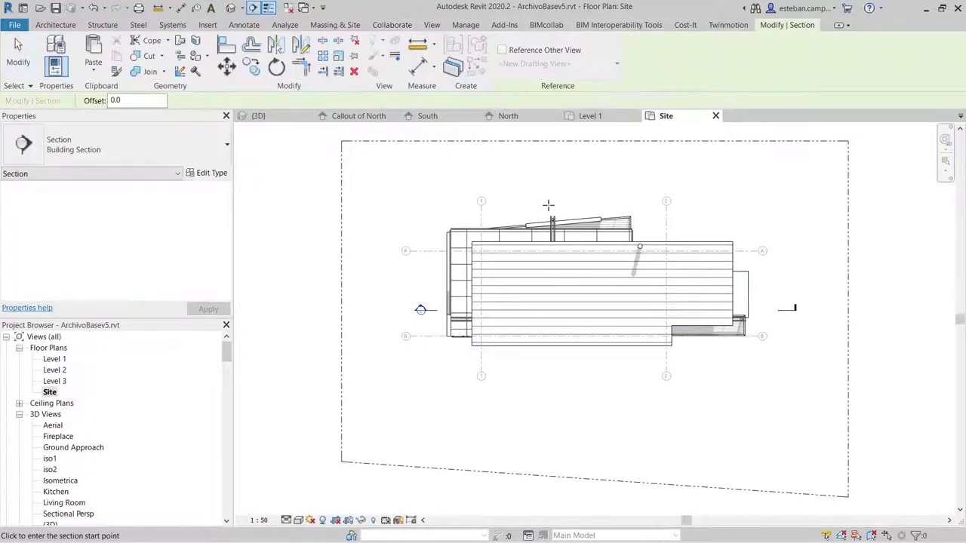
click(549, 200)
click(548, 363)
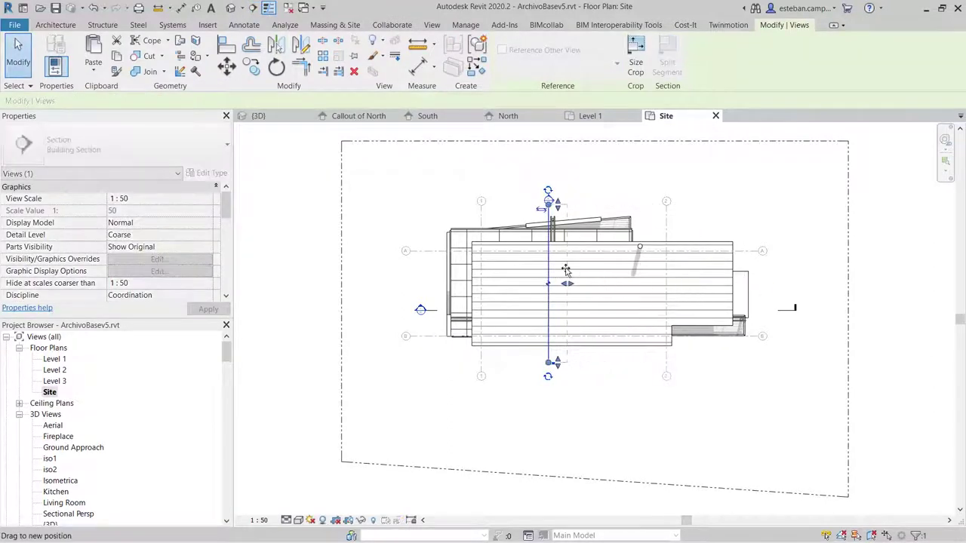
key(Escape)
double_click(549, 201)
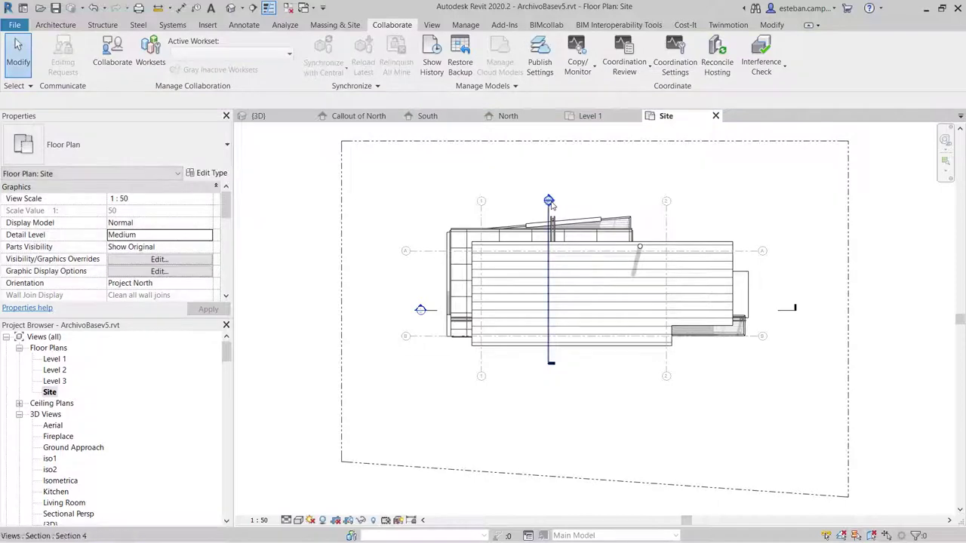
Step: Set Section 4 to Fine detail and select the C-Channel C10X25 beam
click(286, 520)
click(302, 507)
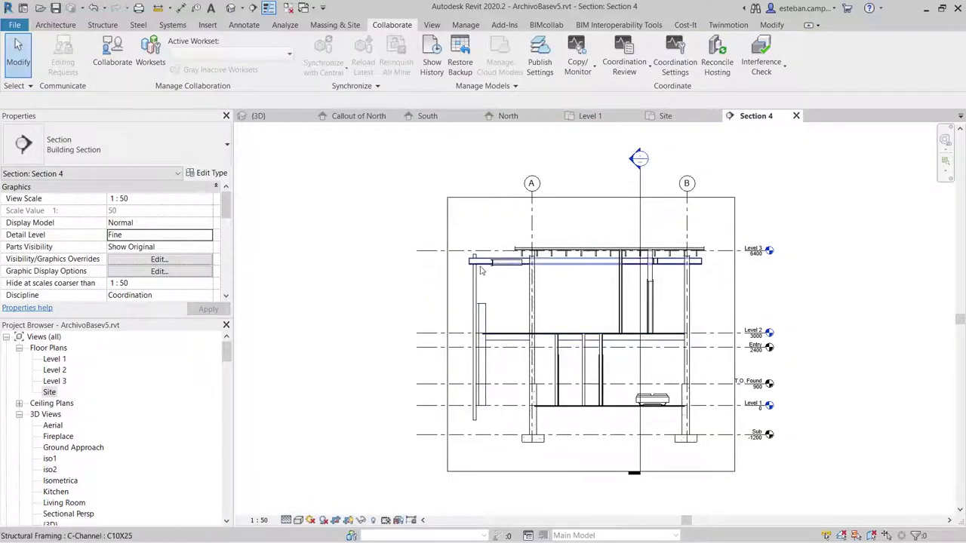
scroll(481, 271, up, 2)
scroll(490, 279, up, 2)
scroll(489, 302, up, 2)
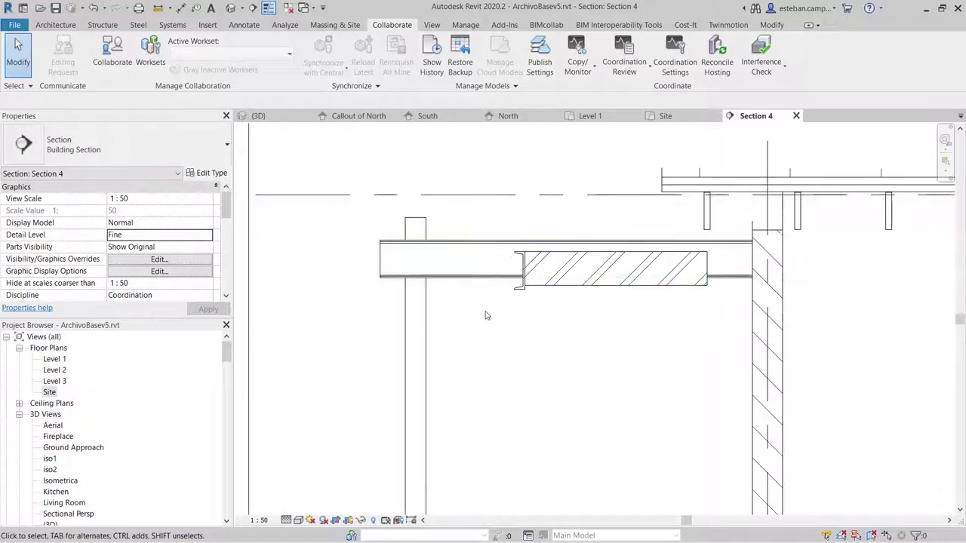
mouse_move(485, 311)
mouse_down()
mouse_move(473, 247)
mouse_move(478, 308)
mouse_up()
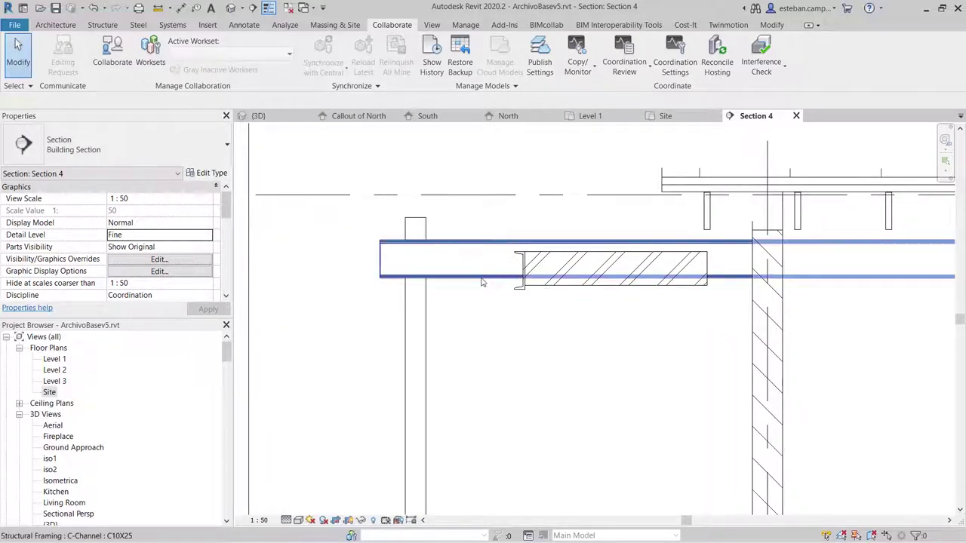
click(483, 281)
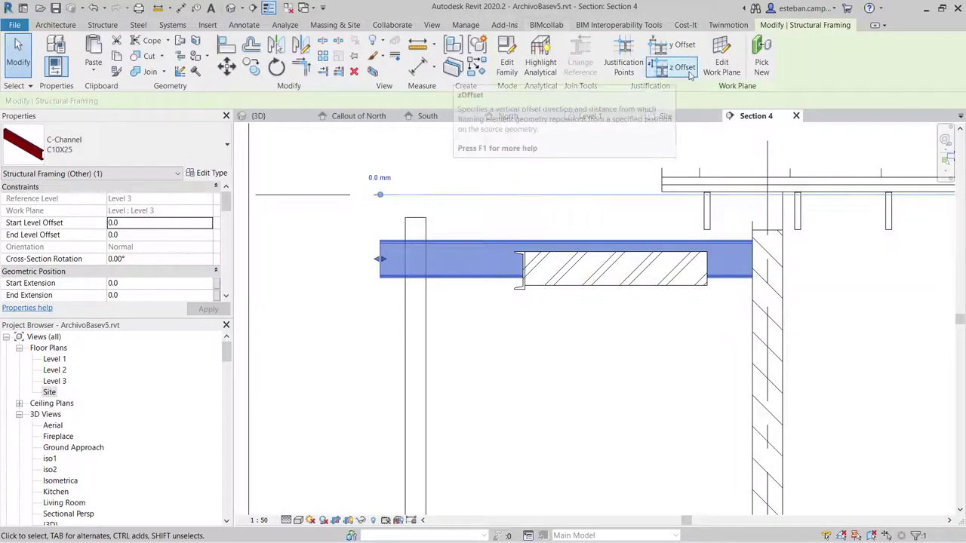
Step: Lower the C-Channel beam's z offset to the channel's bottom edge
click(679, 68)
scroll(565, 195, up, 2)
scroll(487, 287, up, 2)
scroll(503, 244, up, 1)
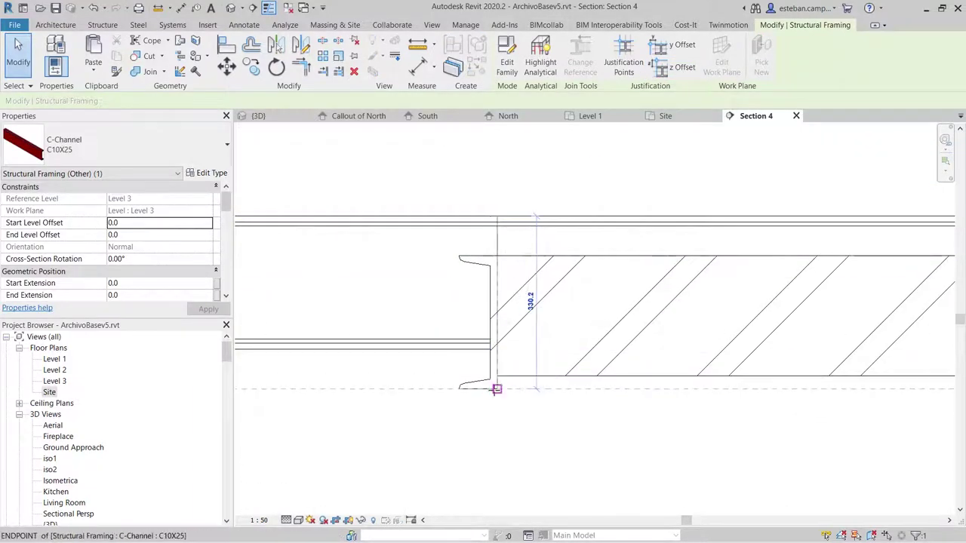
click(505, 380)
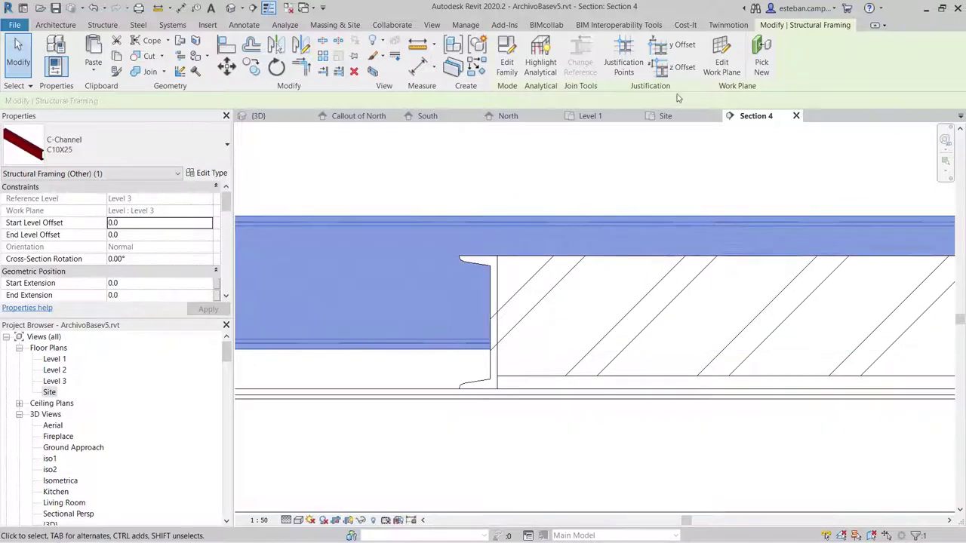
click(692, 69)
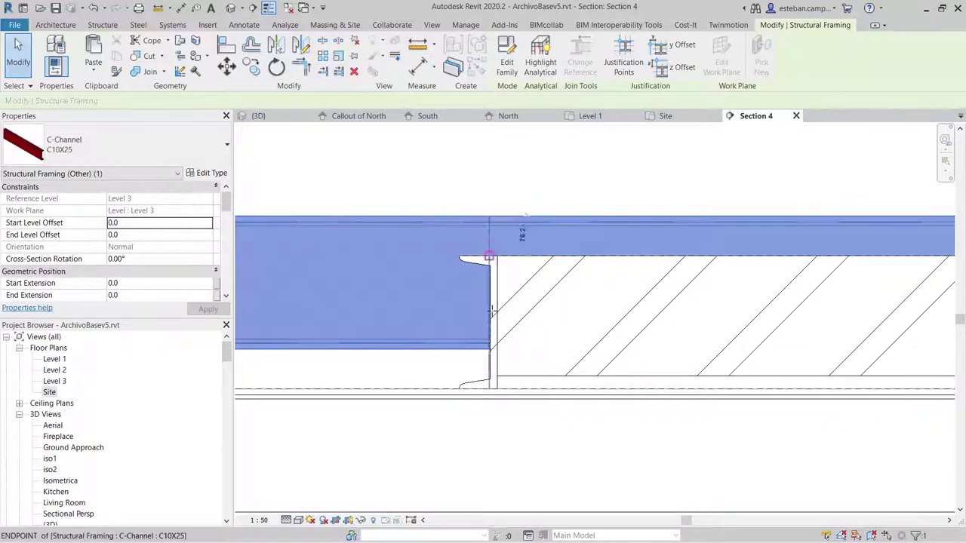
click(477, 385)
scroll(503, 238, down, 4)
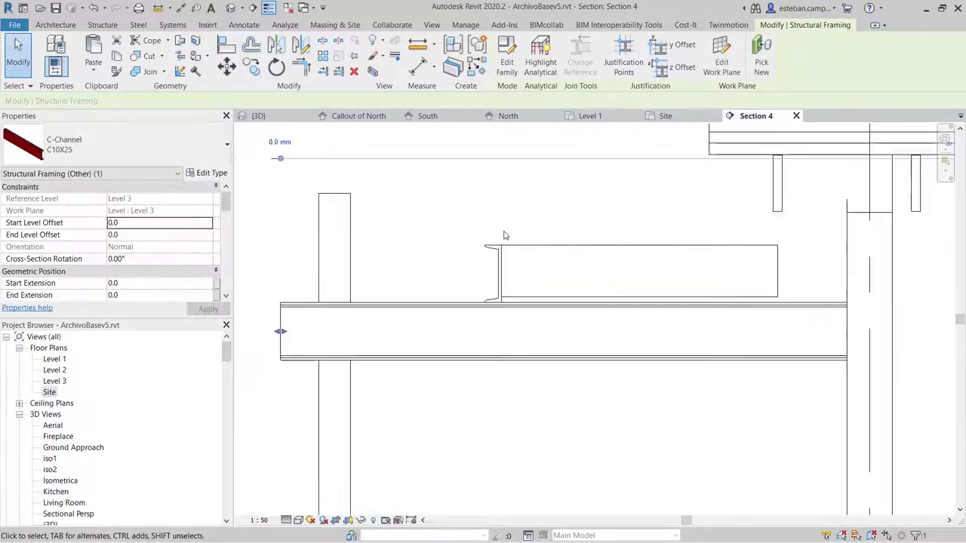
Step: Orbit the {3D} view to check the lowered beam under the roof-edge beam
click(231, 7)
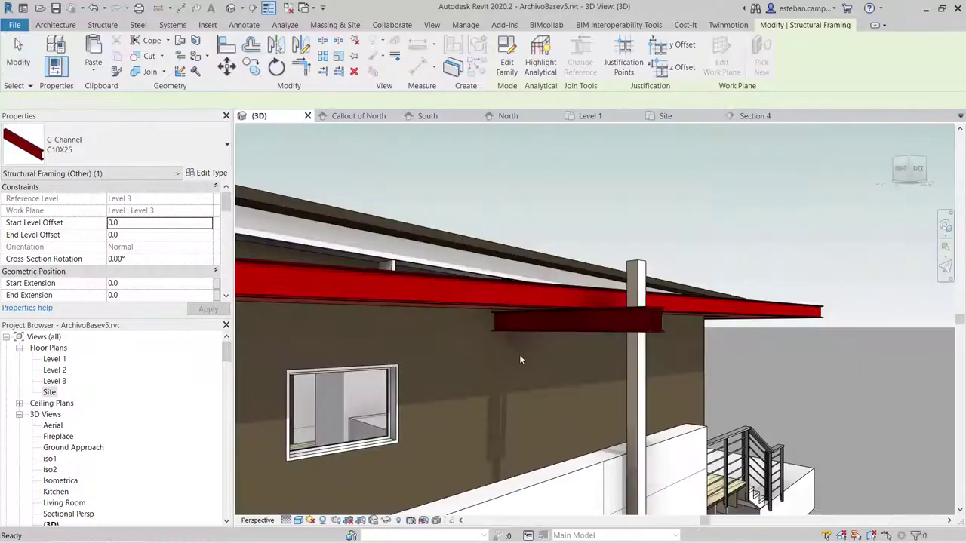
key(Escape)
shift+middle_drag(717, 323, 637, 413)
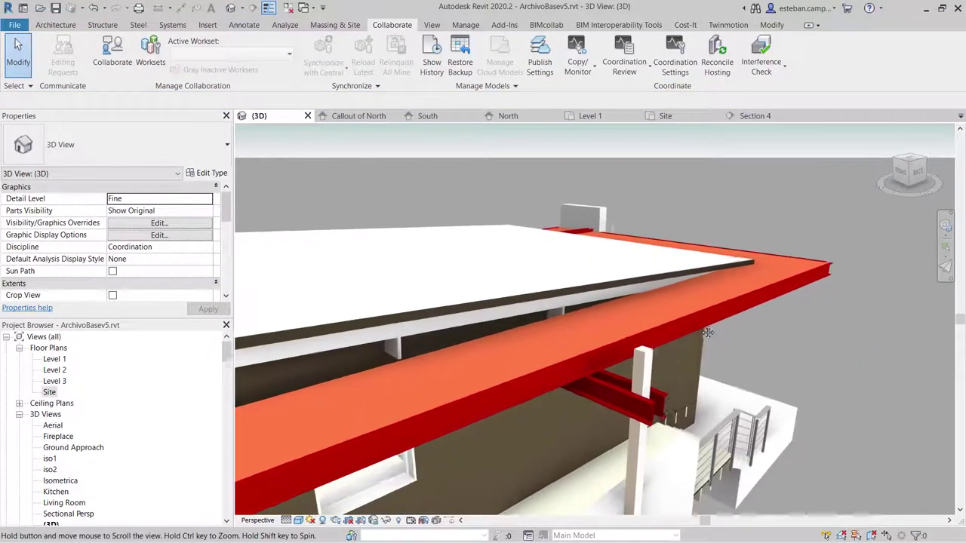
scroll(637, 414, up, 1)
scroll(625, 408, up, 2)
scroll(626, 463, up, 1)
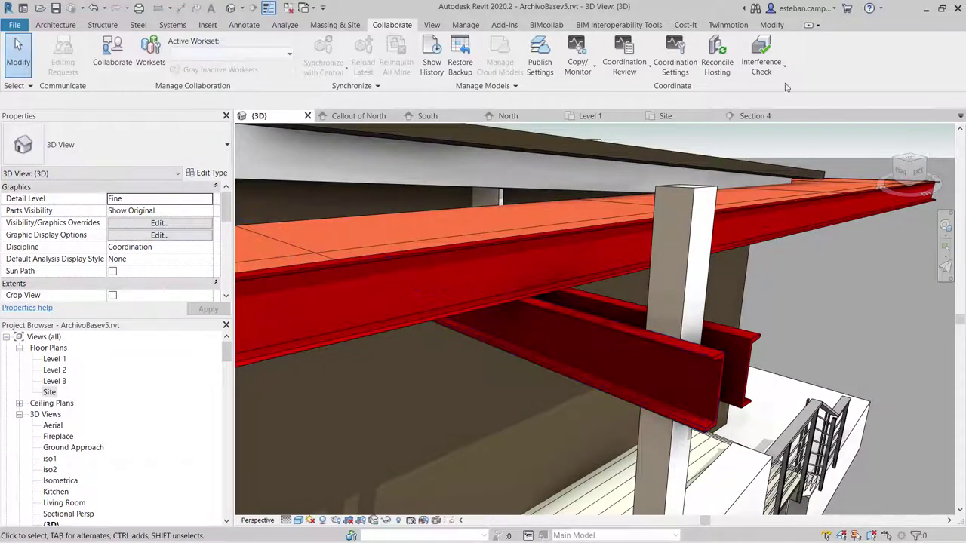
click(761, 72)
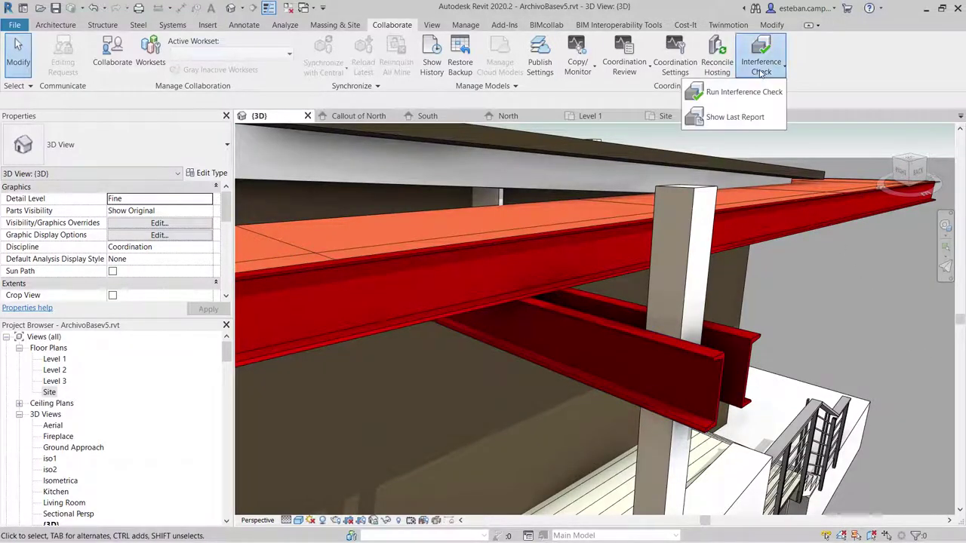
Step: Reopen the last Interference Report and refresh it, dropping the clashes from 14 to 8
click(743, 119)
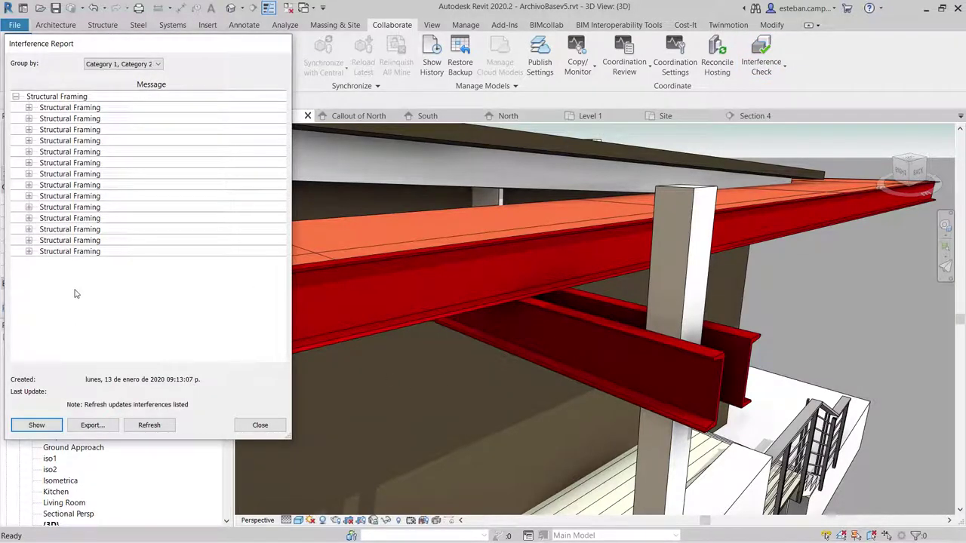
click(149, 425)
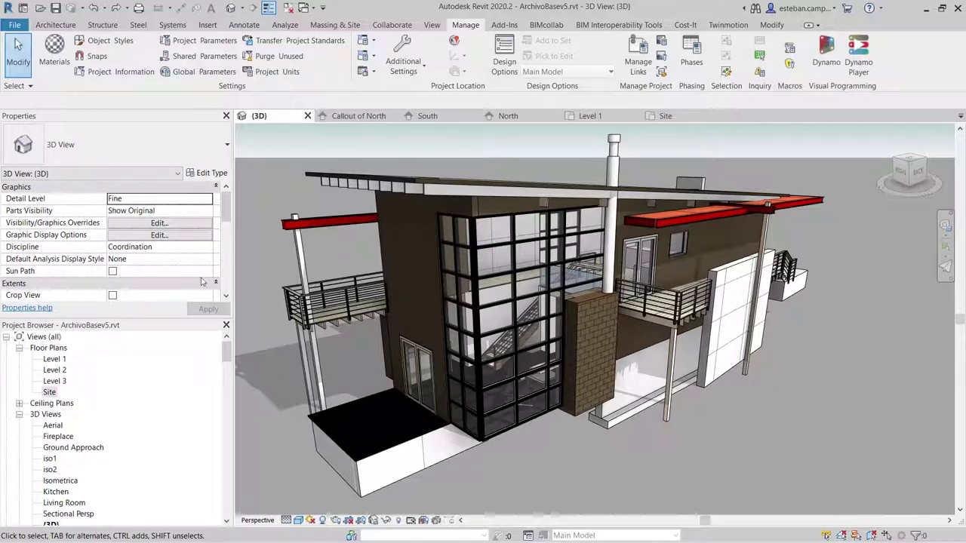
Step: Export the project as IFC to the Desktop as ArchivoBasev4.ifc
click(12, 27)
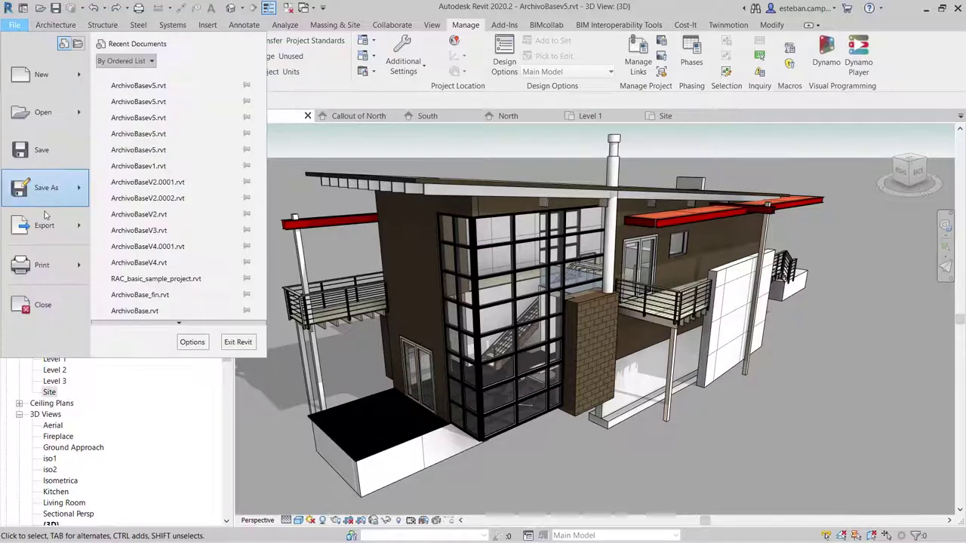
mouse_move(44, 225)
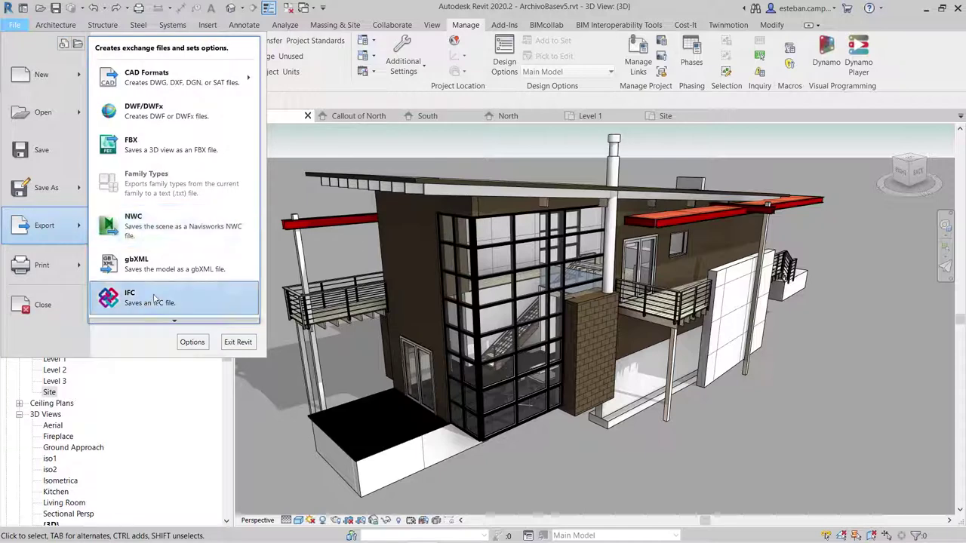
click(153, 300)
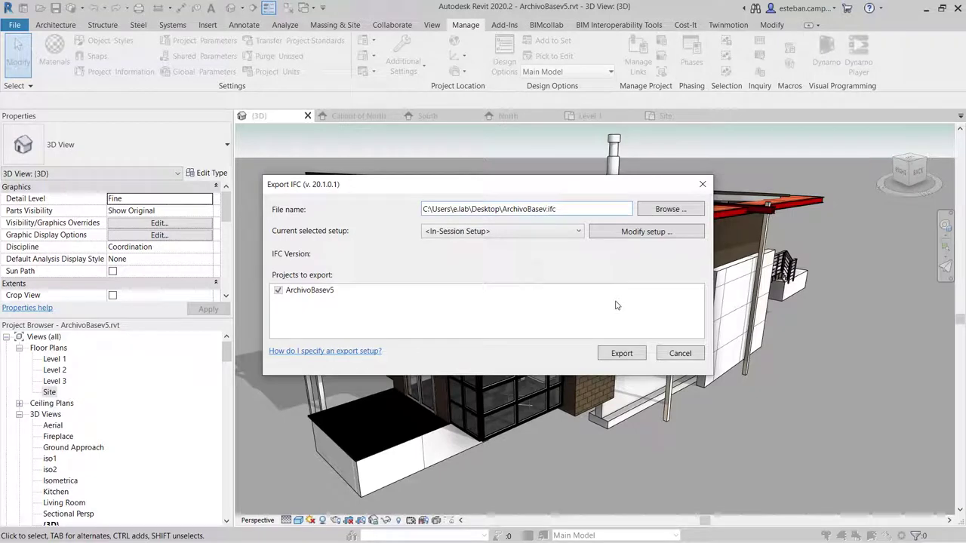
click(622, 355)
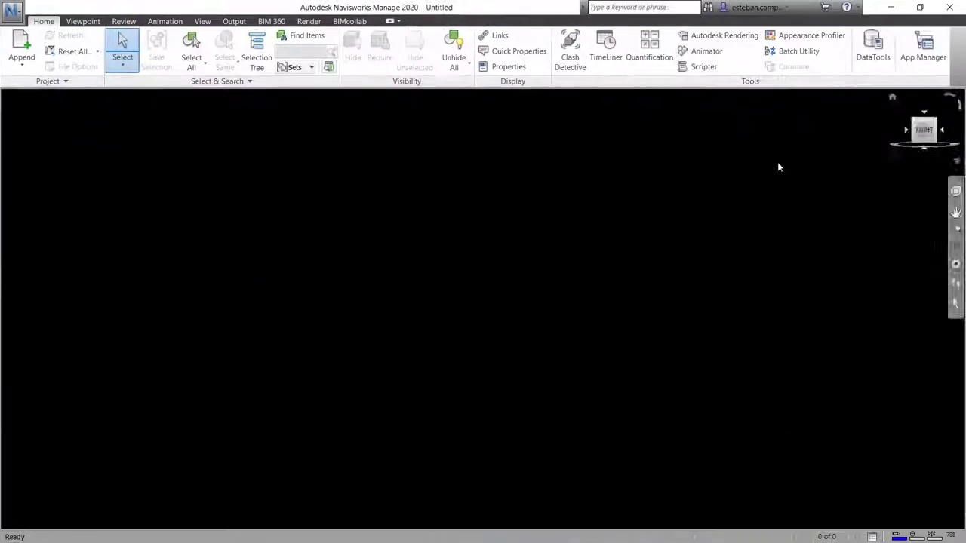
Step: Open ArchivoBasev4.ifc from Escritorio with all file types shown, then orbit the house
click(13, 11)
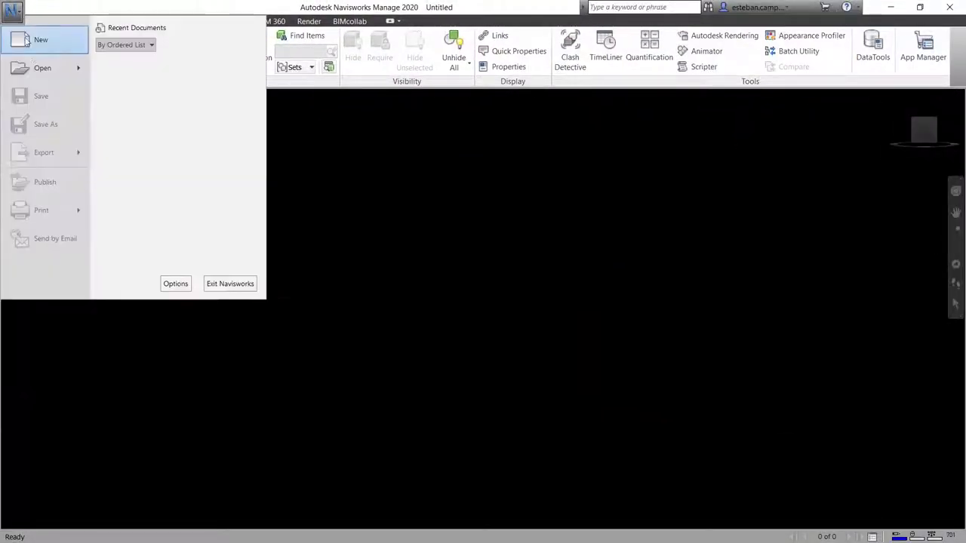
click(369, 240)
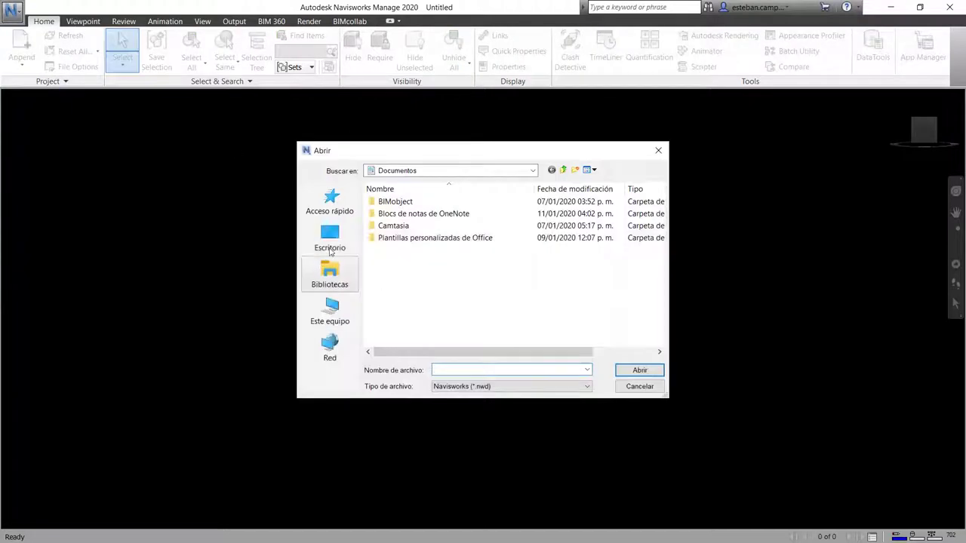
click(330, 237)
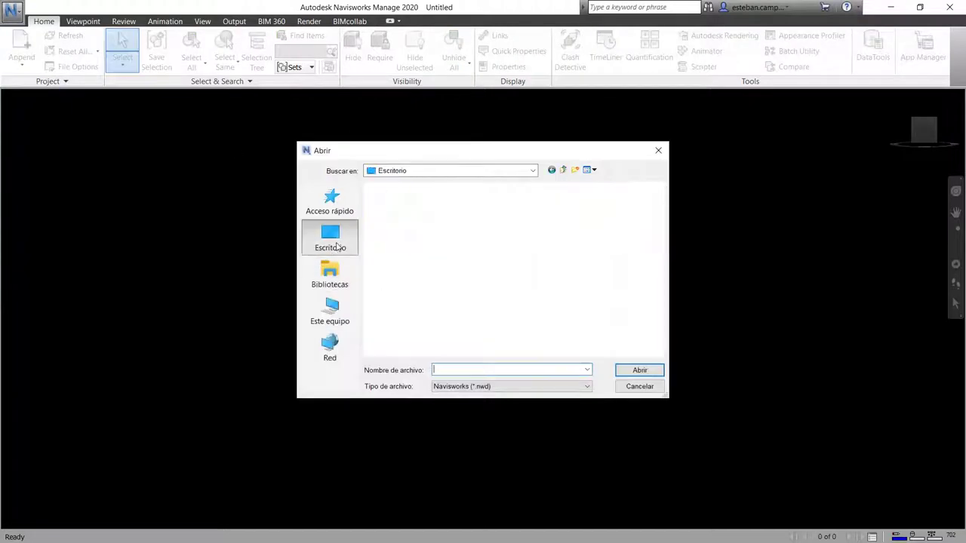
click(522, 387)
scroll(513, 357, down, 1)
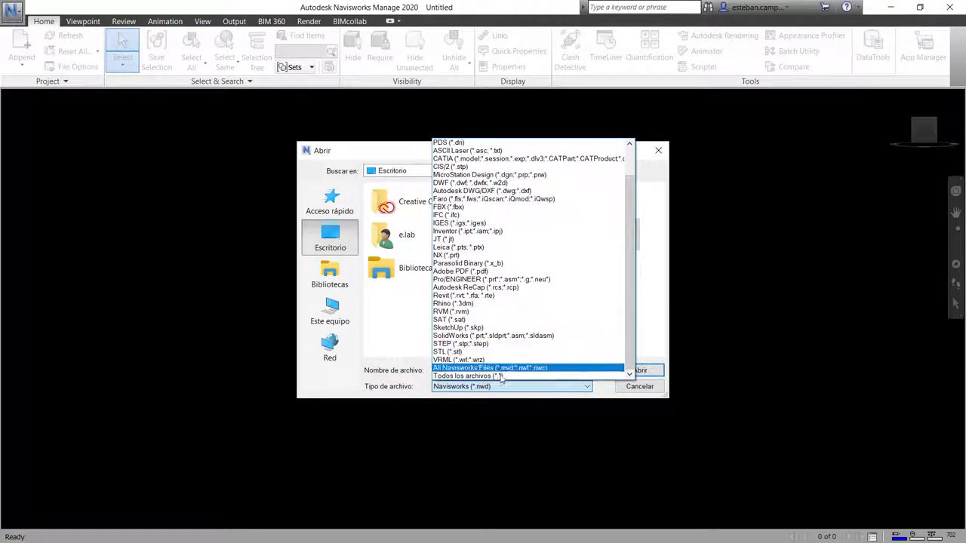
click(501, 375)
click(477, 302)
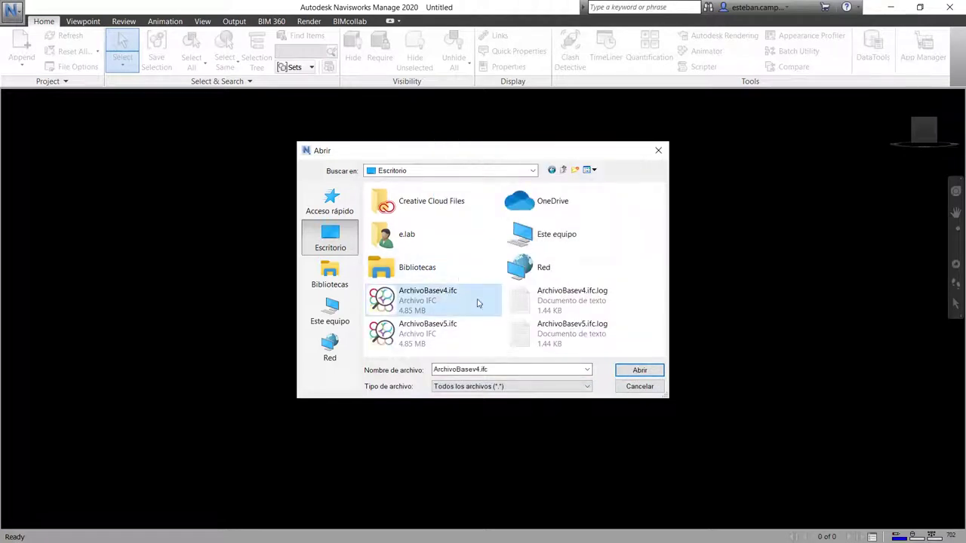
click(640, 371)
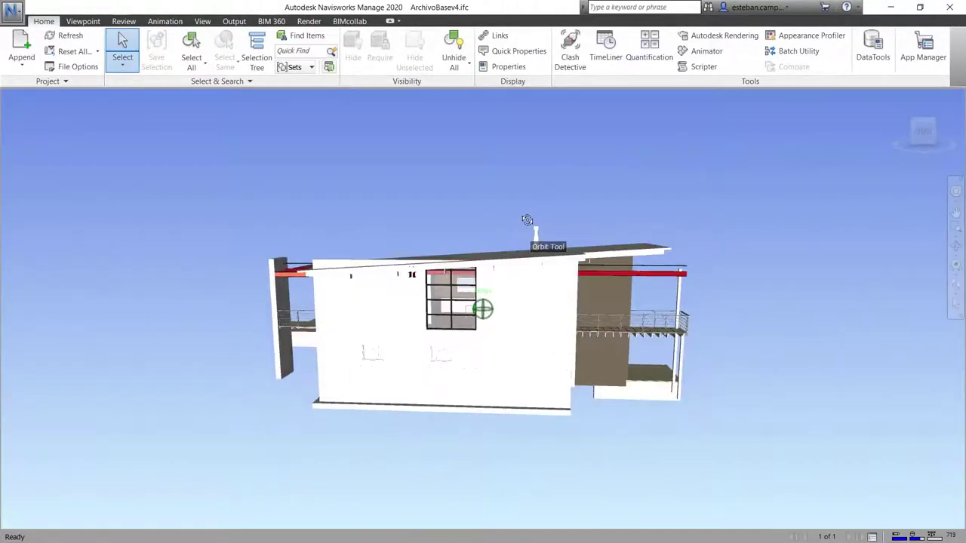
mouse_move(732, 412)
shift+middle_down()
mouse_move(255, 187)
mouse_move(123, 216)
mouse_move(133, 248)
shift+middle_up()
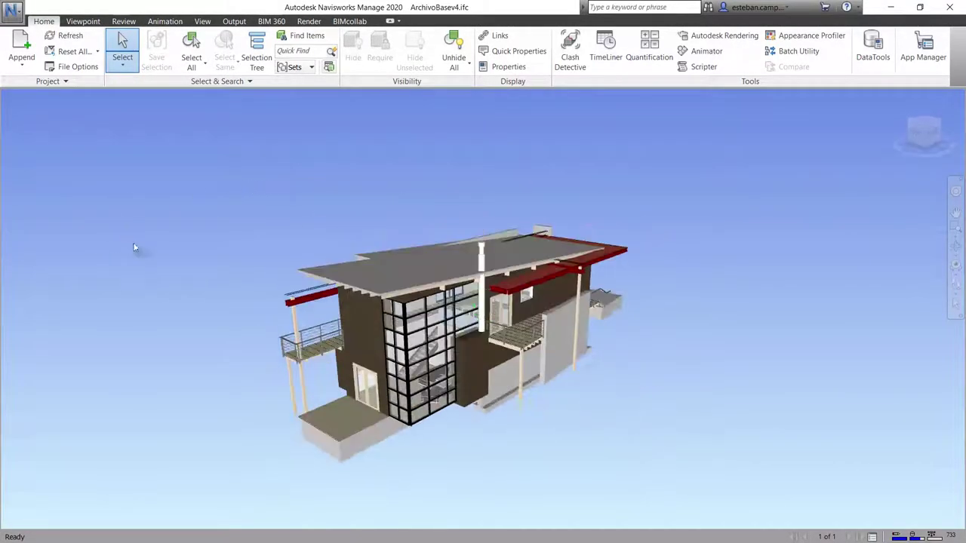
Step: Bring the building into view, open Clash Detective and add a clash test named MEI
mouse_move(233, 319)
middle_down()
mouse_move(262, 277)
mouse_move(377, 265)
middle_up()
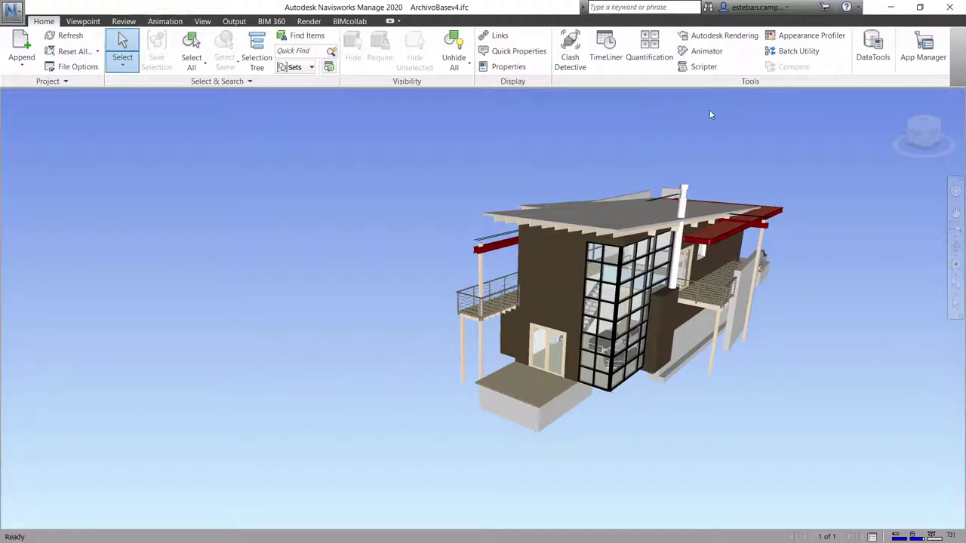
click(570, 52)
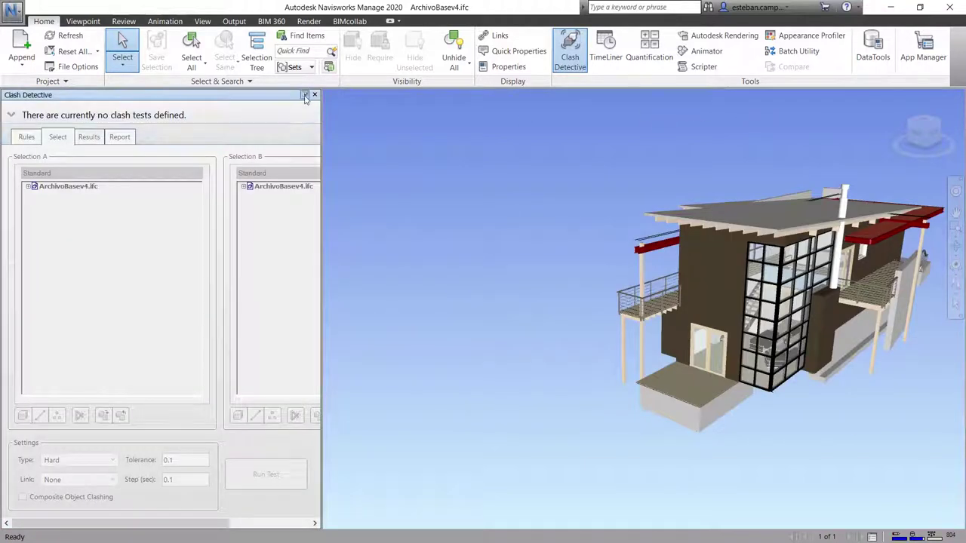
click(305, 96)
mouse_move(5, 117)
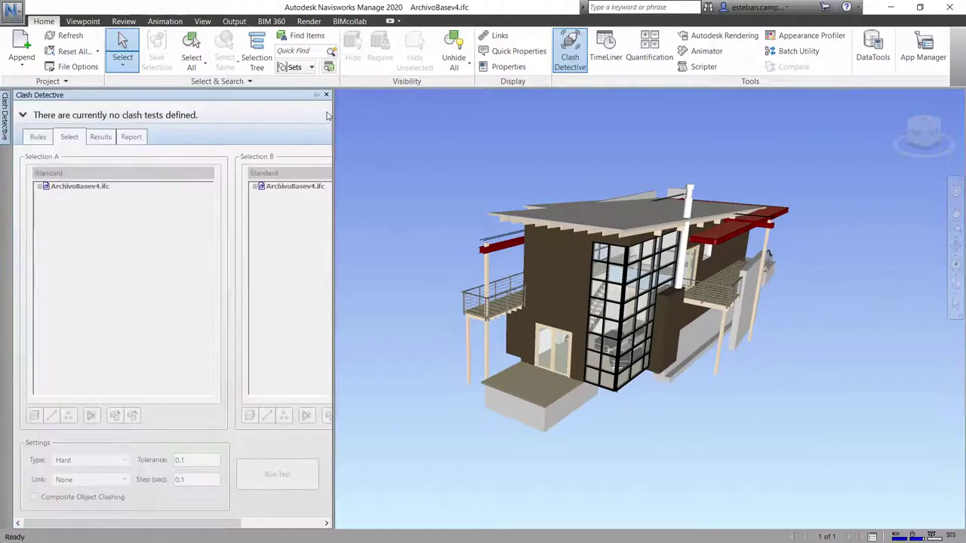
click(315, 96)
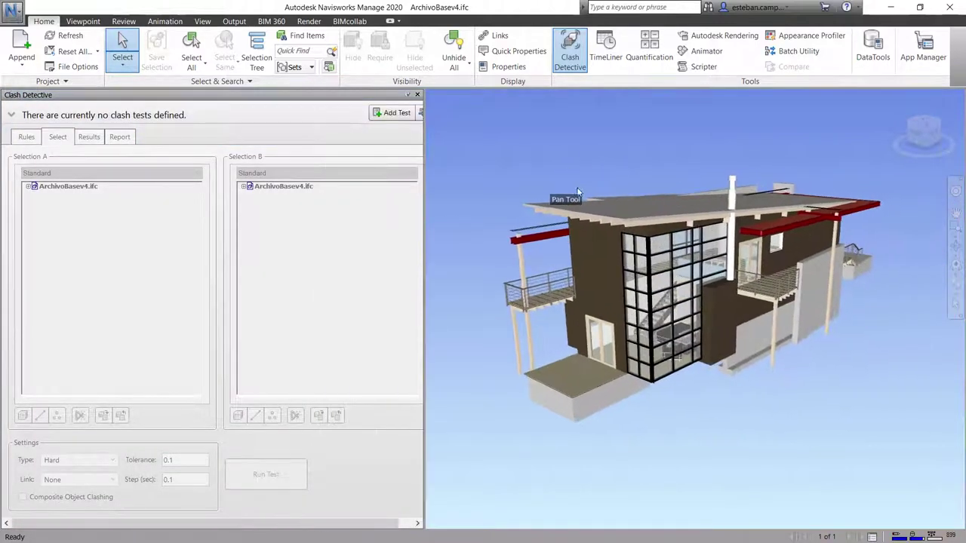
click(397, 112)
text(MEI)
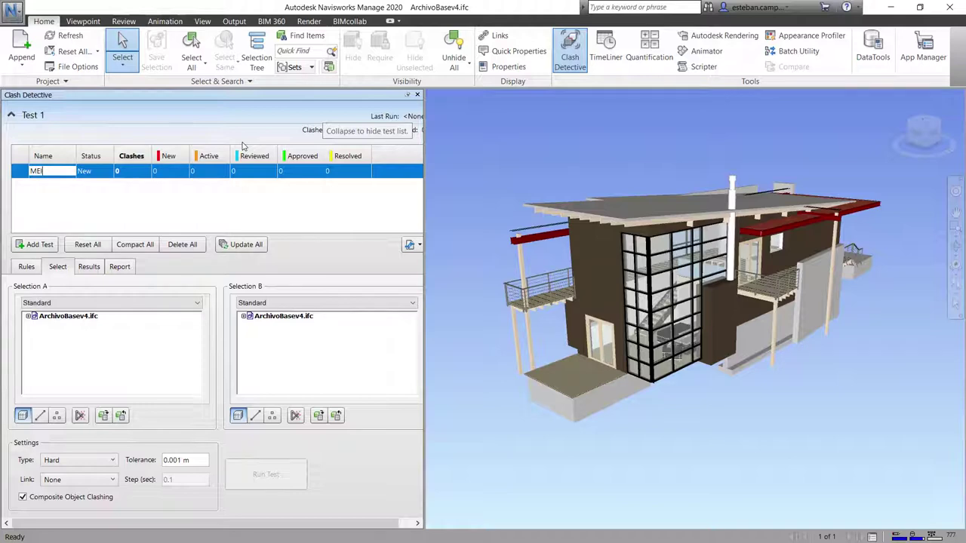
key(Return)
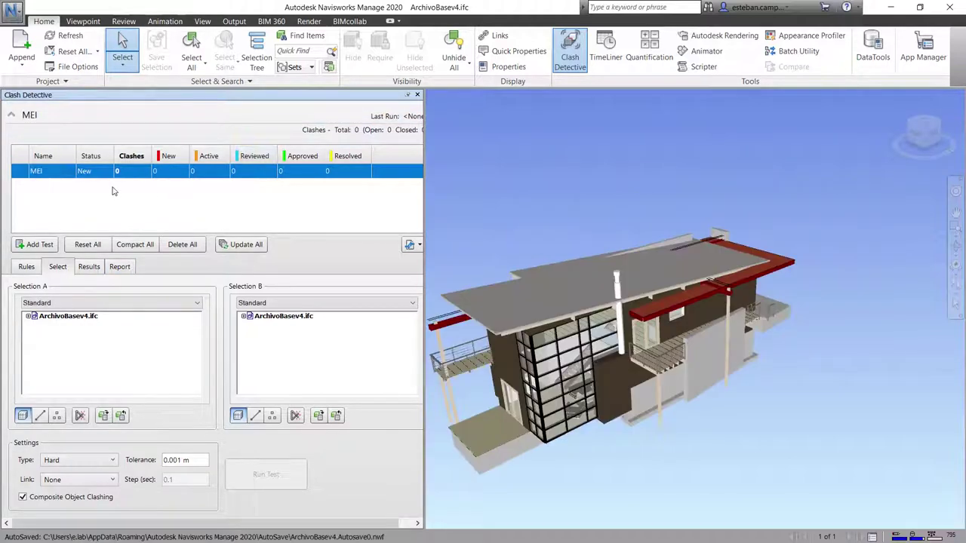
Step: Compare ArchivoBasev4.ifc against itself as a Duplicates test and run it, finding 2 clashes
click(62, 318)
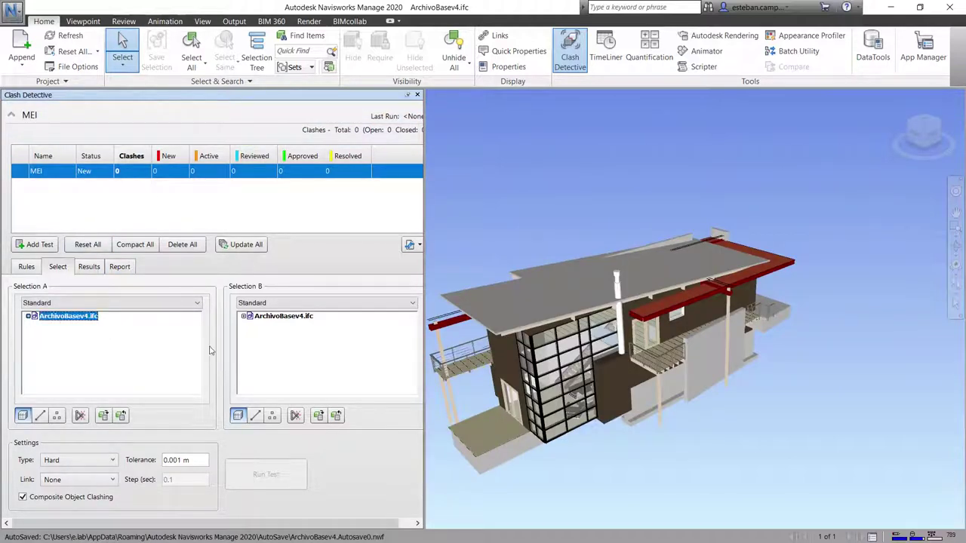
click(285, 317)
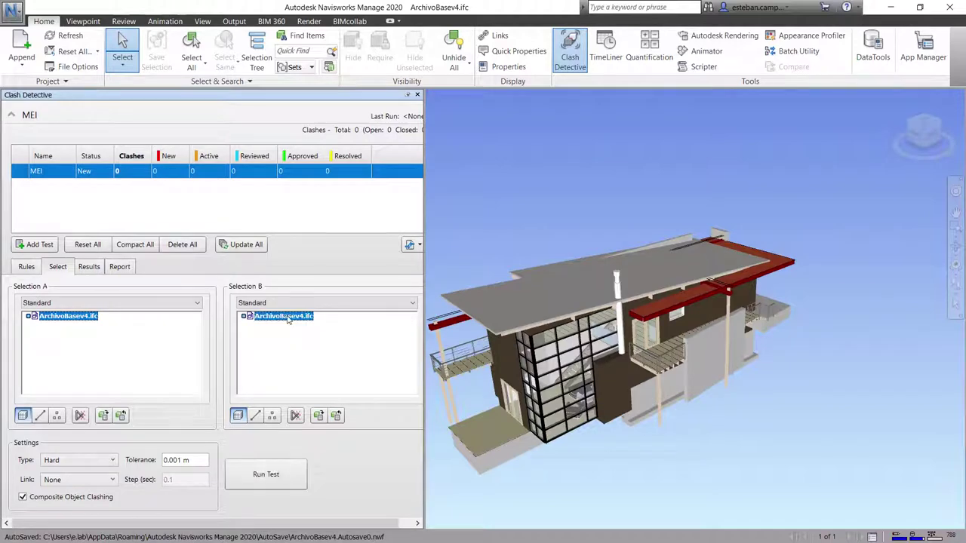
click(47, 461)
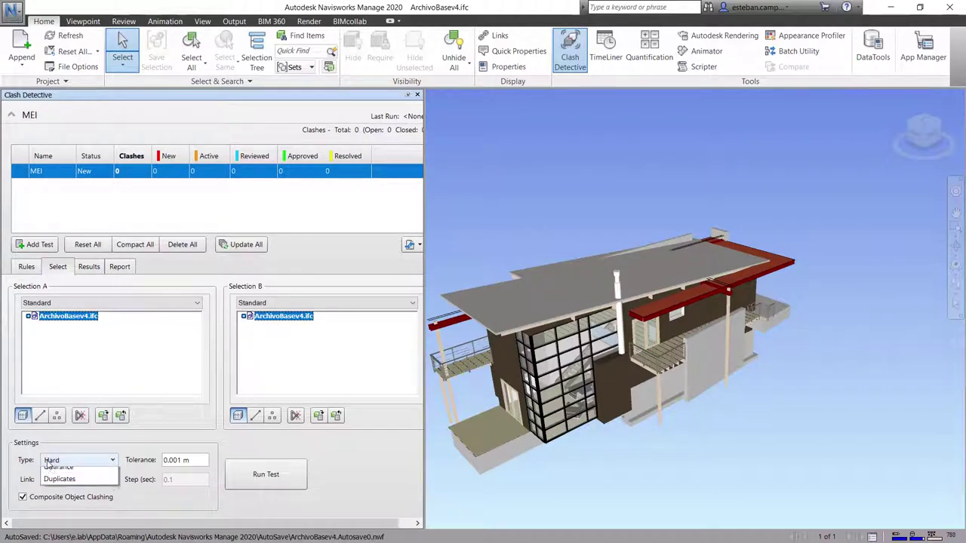
click(59, 509)
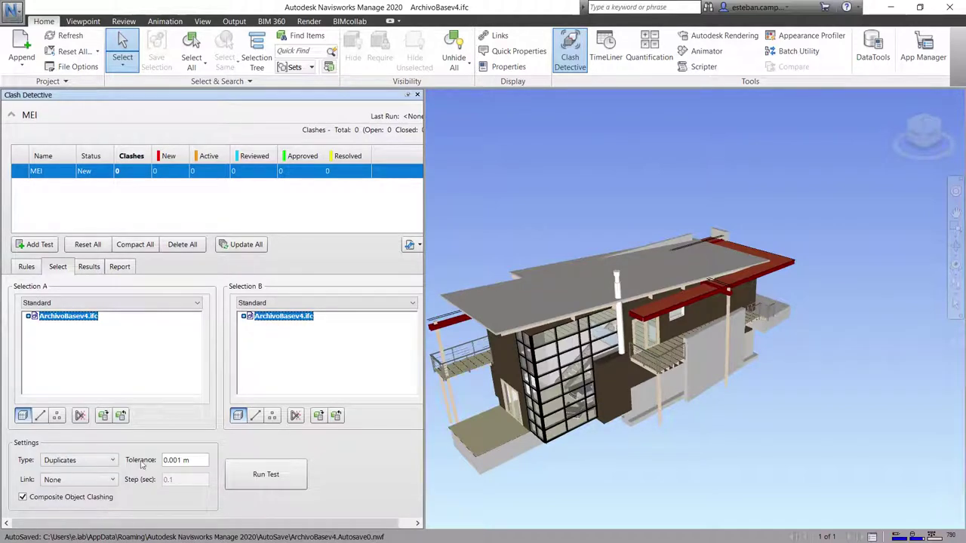
click(266, 474)
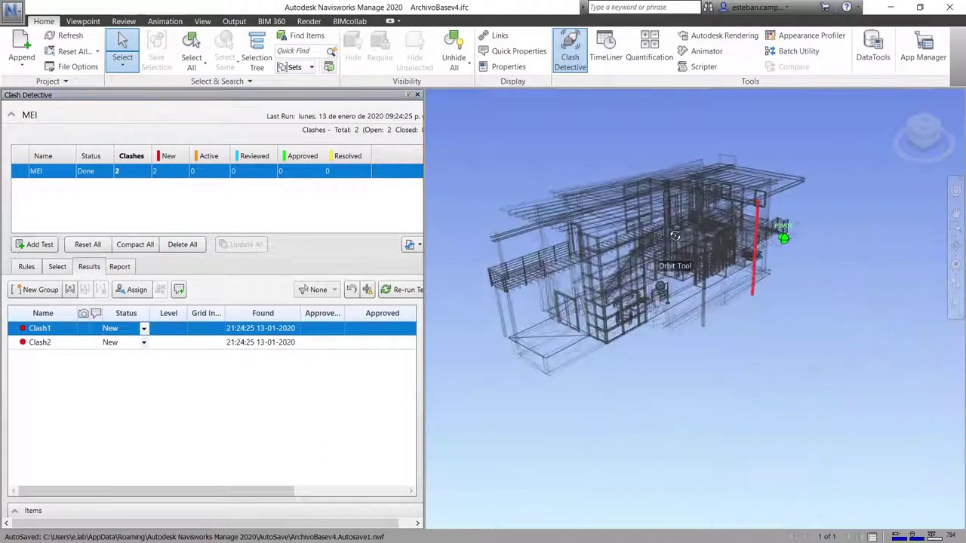
Step: Show Clash2 in the model and orbit around it to see the building
click(39, 342)
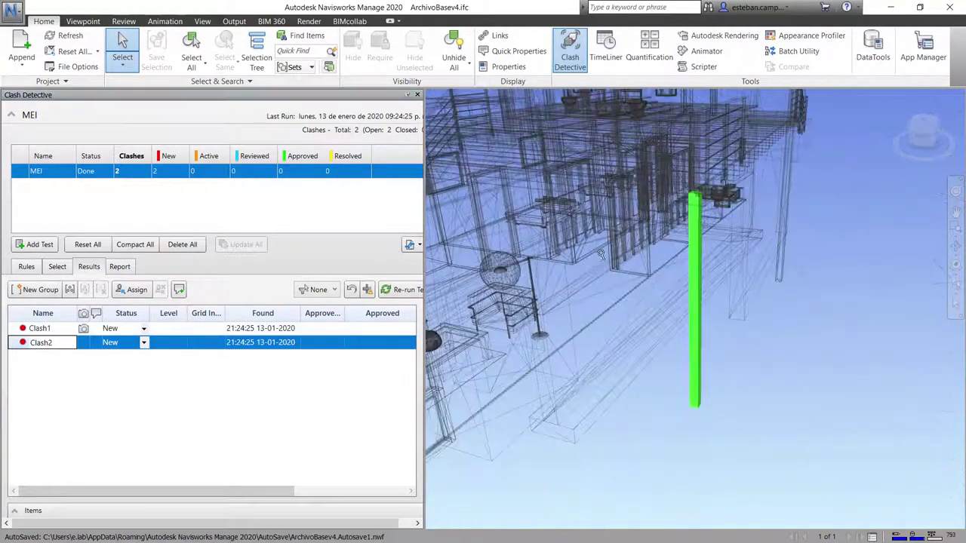
mouse_move(601, 265)
shift+middle_down()
mouse_move(612, 311)
mouse_move(634, 329)
mouse_move(782, 335)
mouse_move(791, 307)
mouse_move(679, 362)
shift+middle_up()
scroll(622, 321, down, 3)
scroll(628, 327, down, 3)
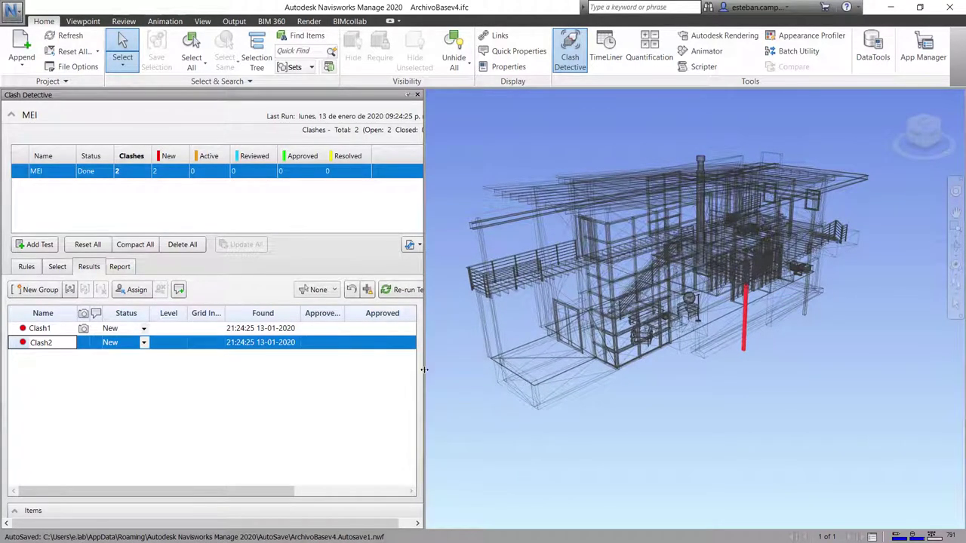
Step: Highlight all clashes in the model, then add a second clash test for MEI v2
drag(424, 370, 489, 368)
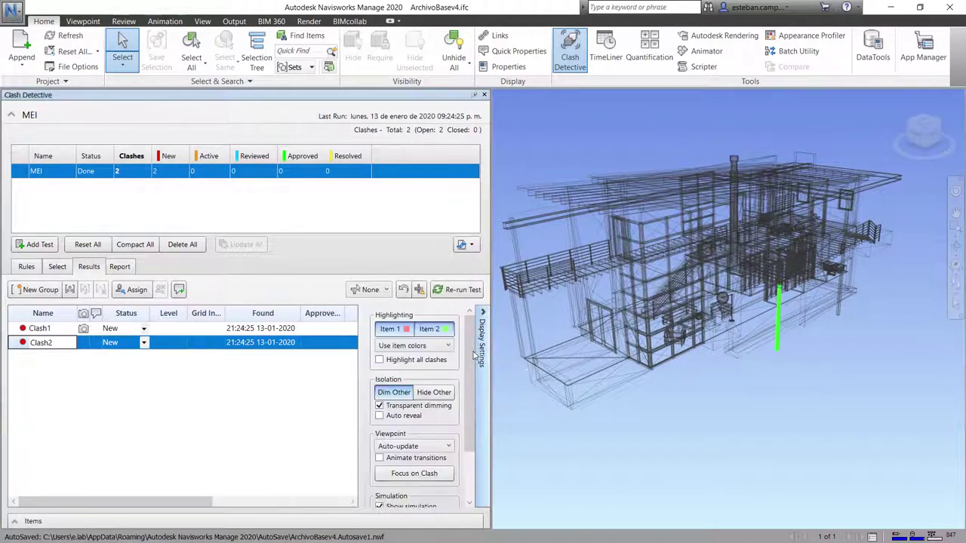
click(379, 359)
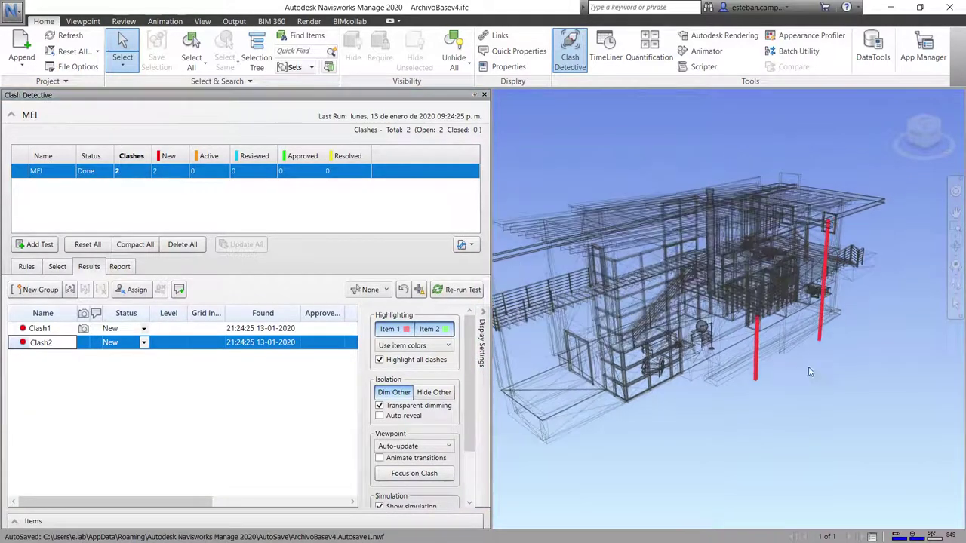
mouse_move(813, 352)
shift+middle_down()
mouse_move(842, 396)
mouse_move(806, 434)
shift+middle_up()
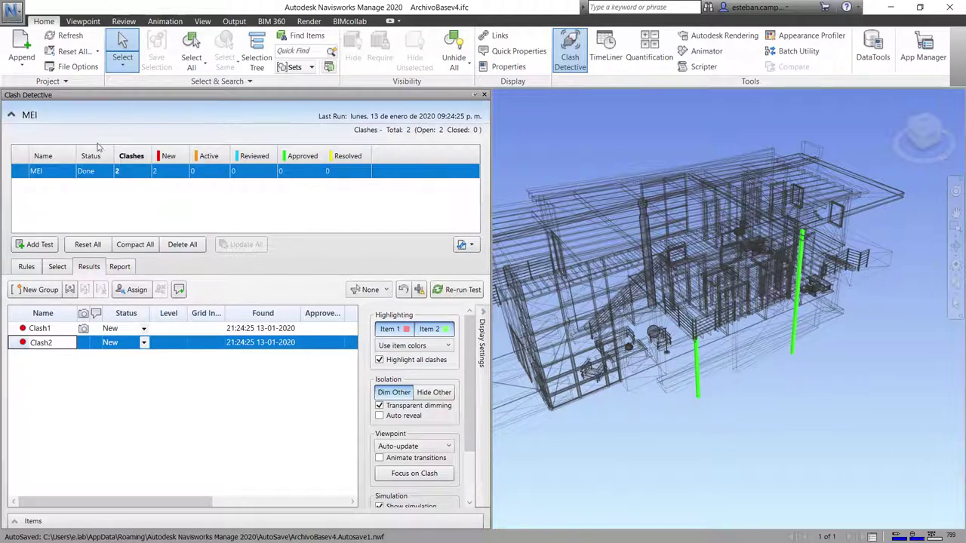
click(34, 243)
text(MEI v2)
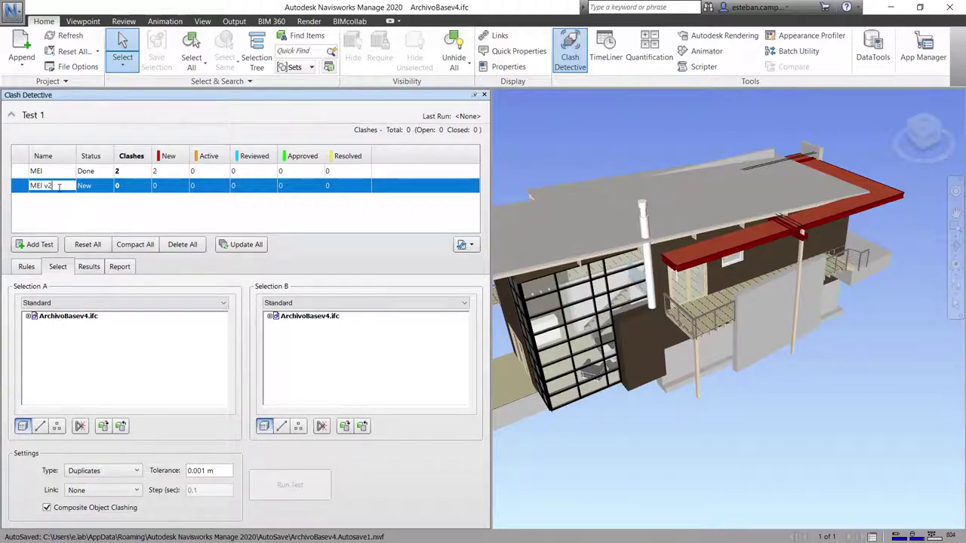
Step: Name the test MEI v2 and set Selection A to Element Category Structural Framing
key(Return)
click(88, 303)
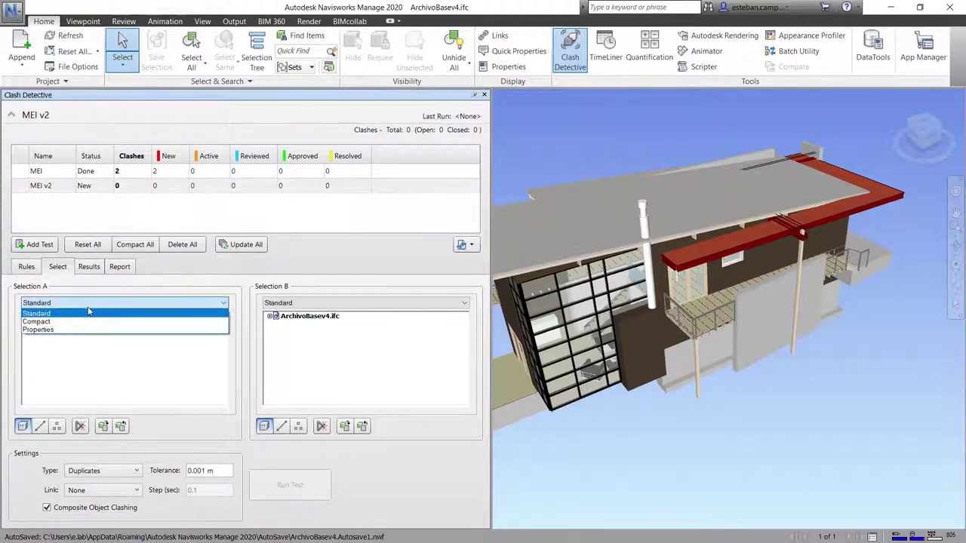
click(72, 333)
scroll(98, 338, up, 6)
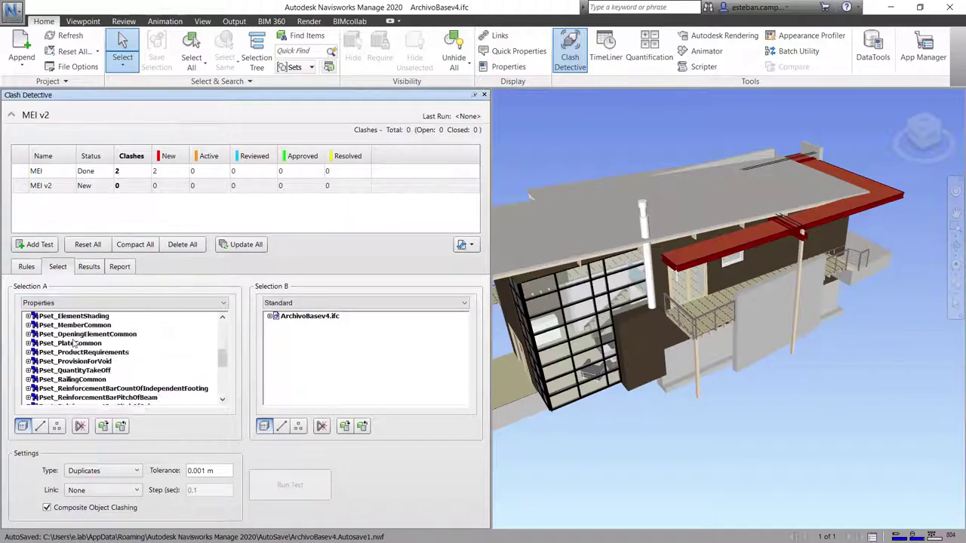
scroll(70, 344, up, 6)
double_click(66, 342)
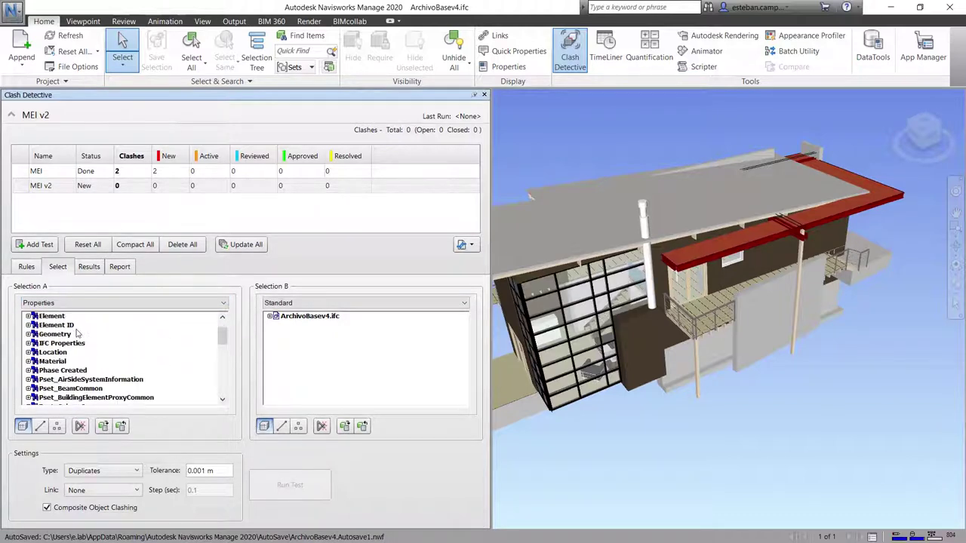
double_click(89, 350)
scroll(125, 347, down, 3)
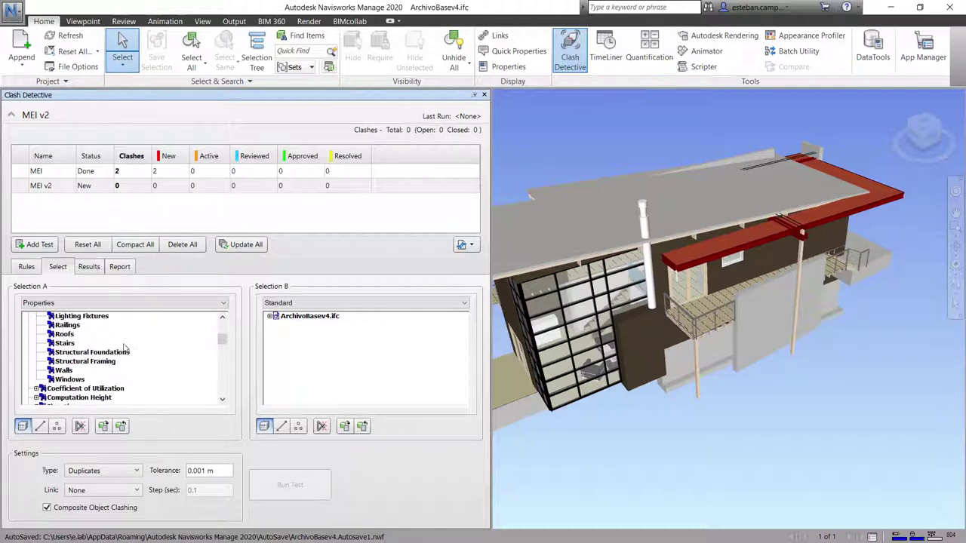
click(108, 362)
Step: Set Selection B to Structural Framing, make it a Hard test, and run it (16 clashes)
click(311, 305)
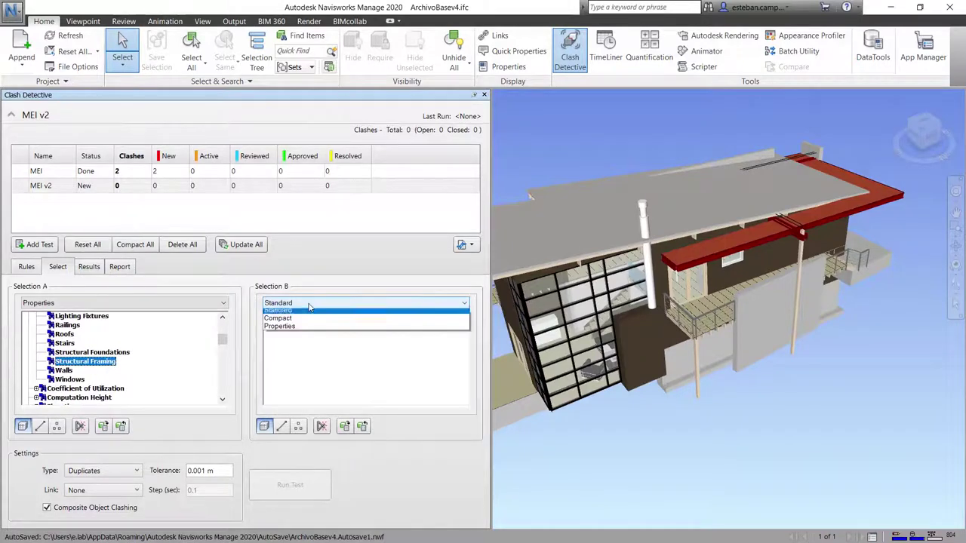
click(312, 328)
scroll(312, 328, up, 5)
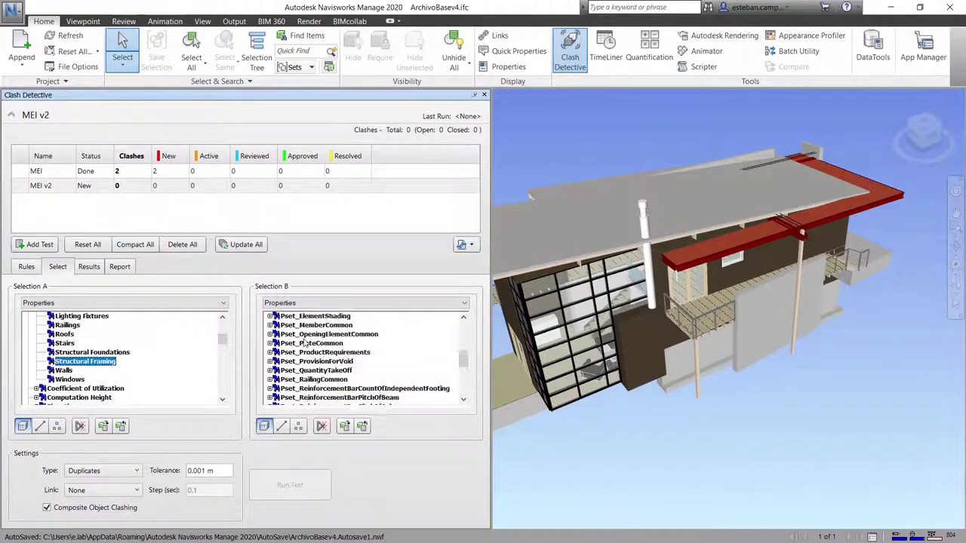
scroll(308, 338, up, 5)
click(270, 343)
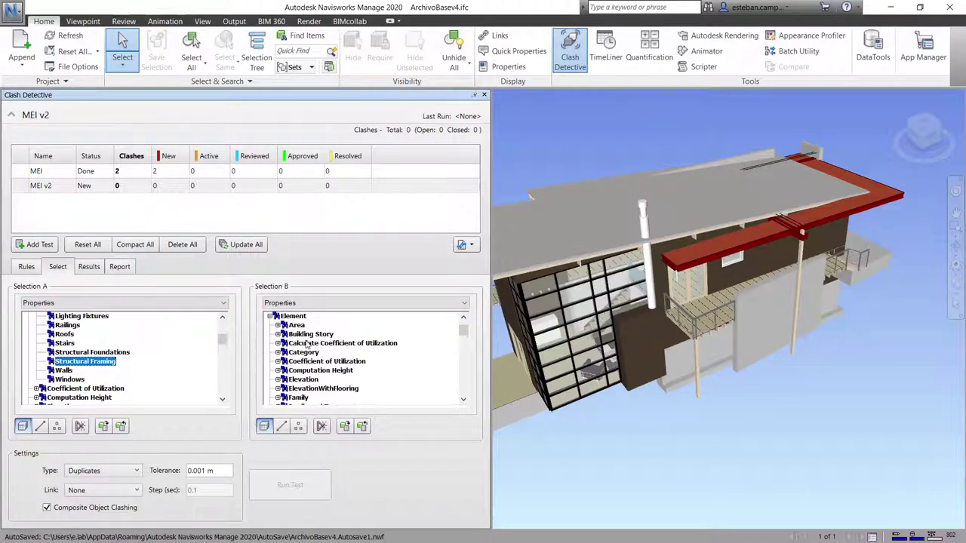
click(277, 352)
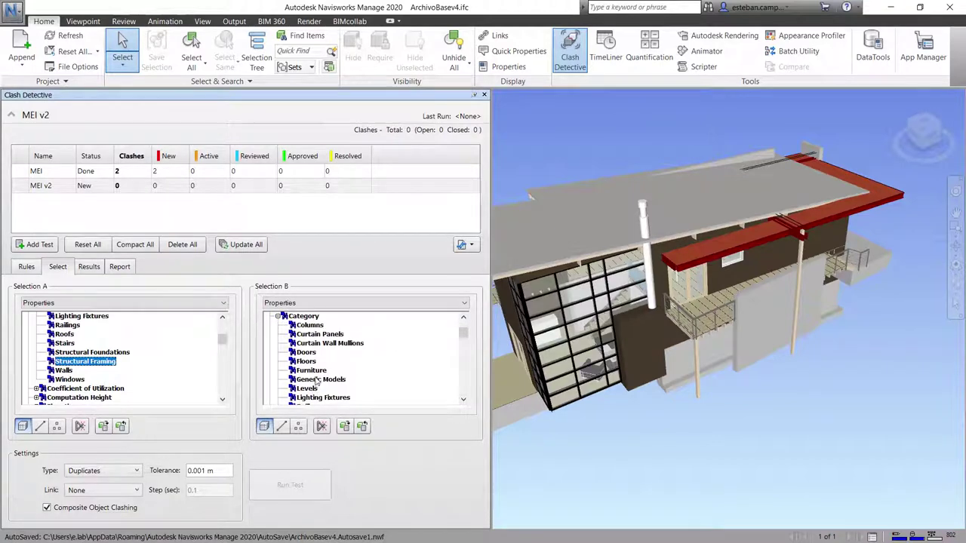
scroll(316, 381, down, 1)
scroll(343, 369, down, 3)
click(328, 334)
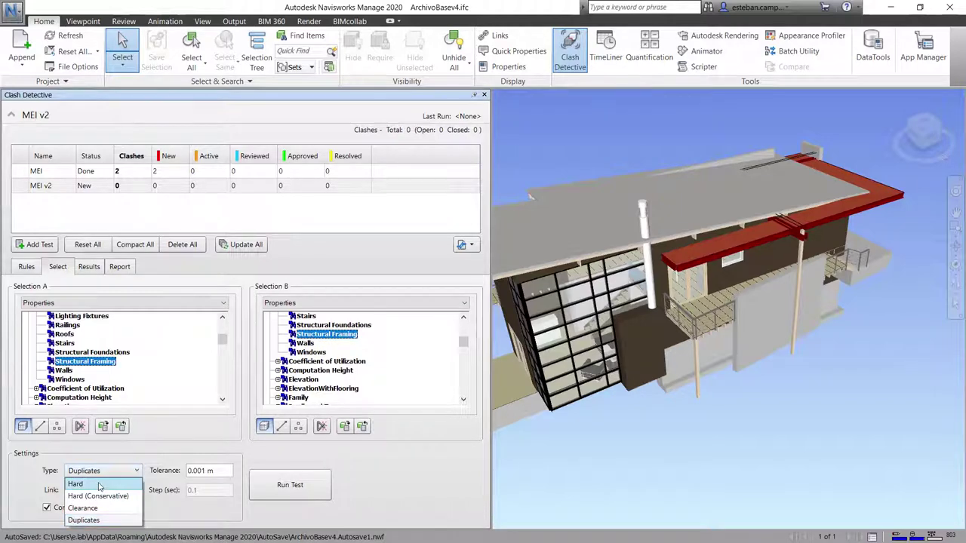
click(101, 482)
click(297, 487)
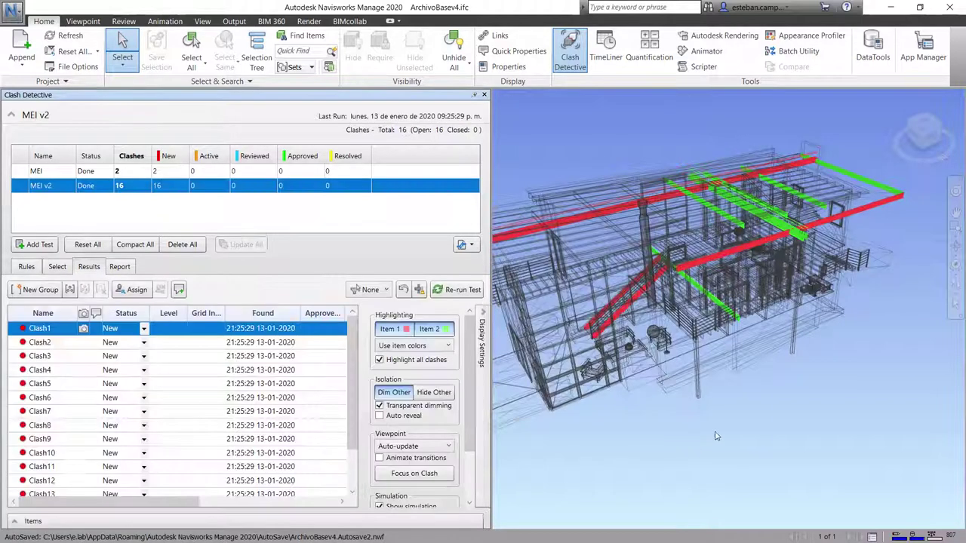
Step: Orbit and zoom around the highlighted clashing beams to inspect them
mouse_move(742, 435)
shift+middle_down()
mouse_move(638, 397)
mouse_move(743, 427)
mouse_move(778, 424)
shift+middle_up()
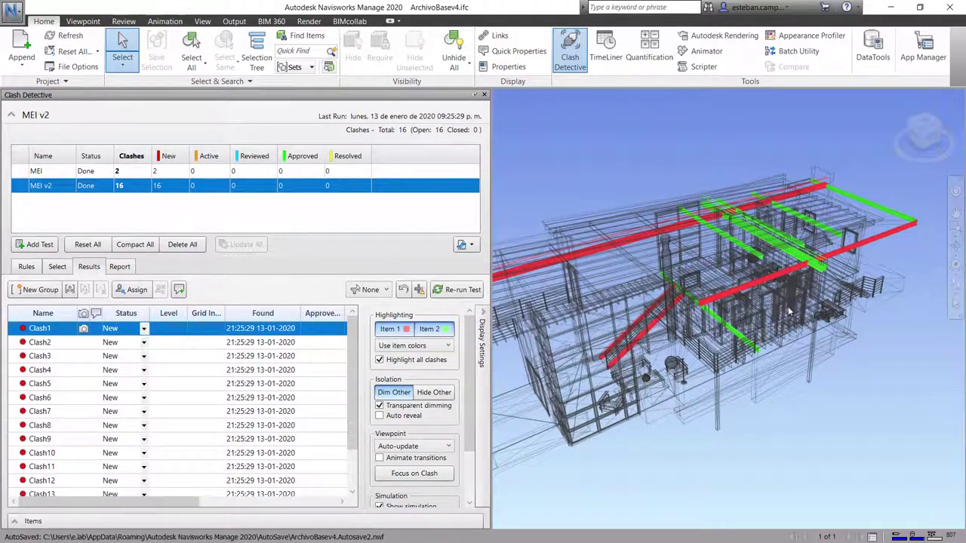
scroll(835, 263, up, 1)
scroll(830, 272, up, 1)
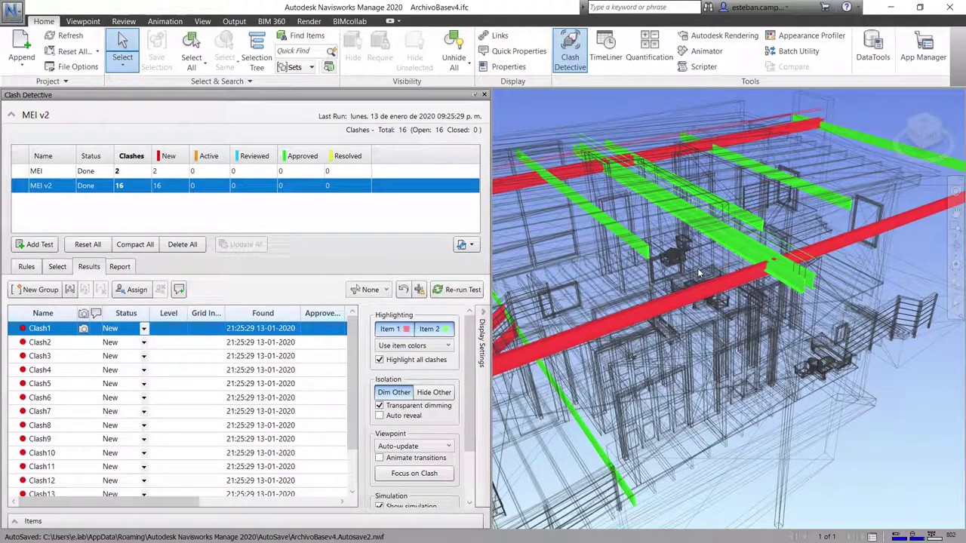
Step: Return to the test's selection settings, then refresh ArchivoBasev4.ifc to reload the latest changes
click(63, 268)
scroll(722, 249, down, 3)
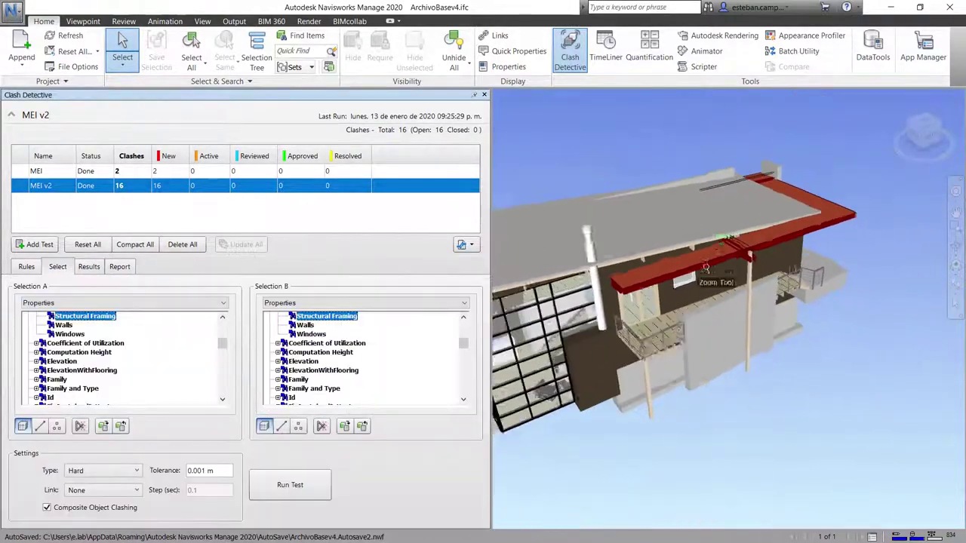
scroll(719, 260, up, 2)
scroll(719, 263, up, 2)
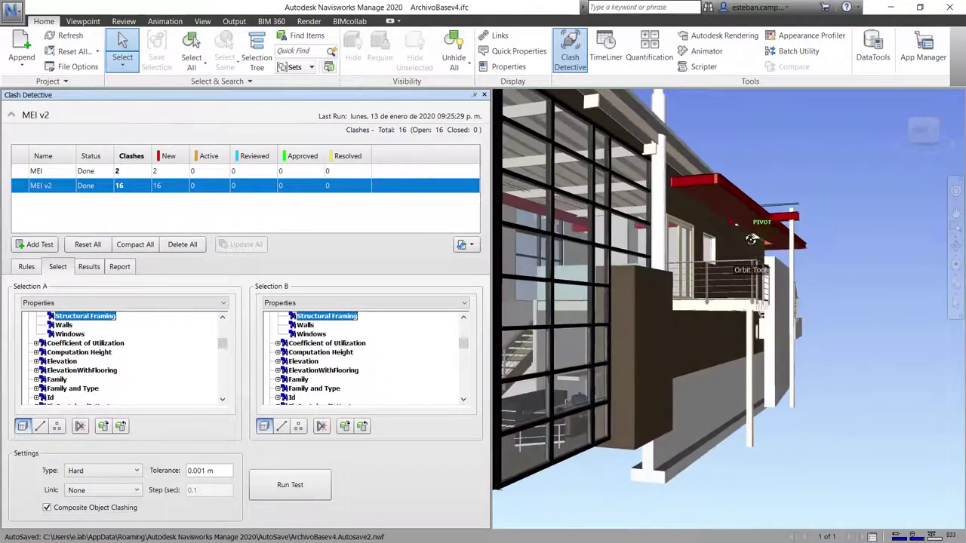
scroll(798, 210, down, 1)
scroll(800, 210, up, 1)
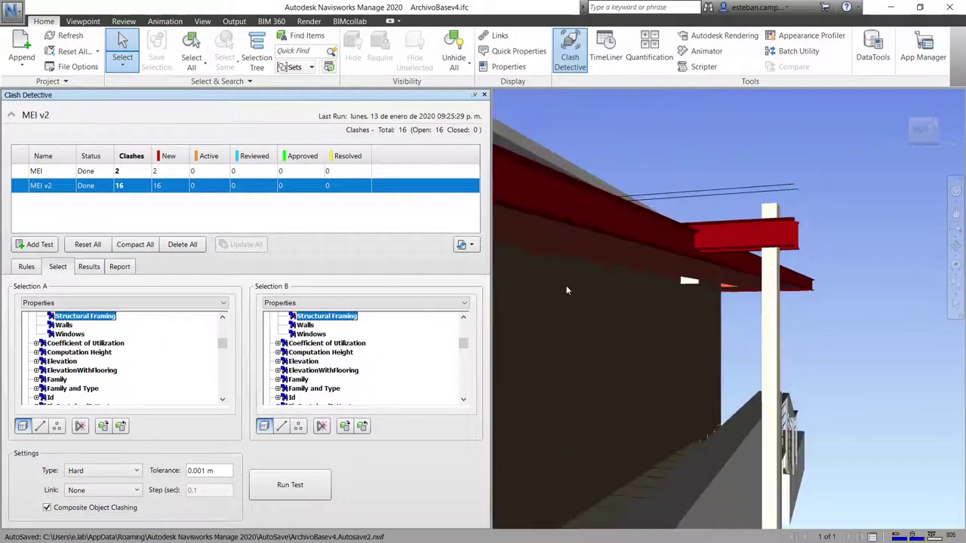
click(68, 36)
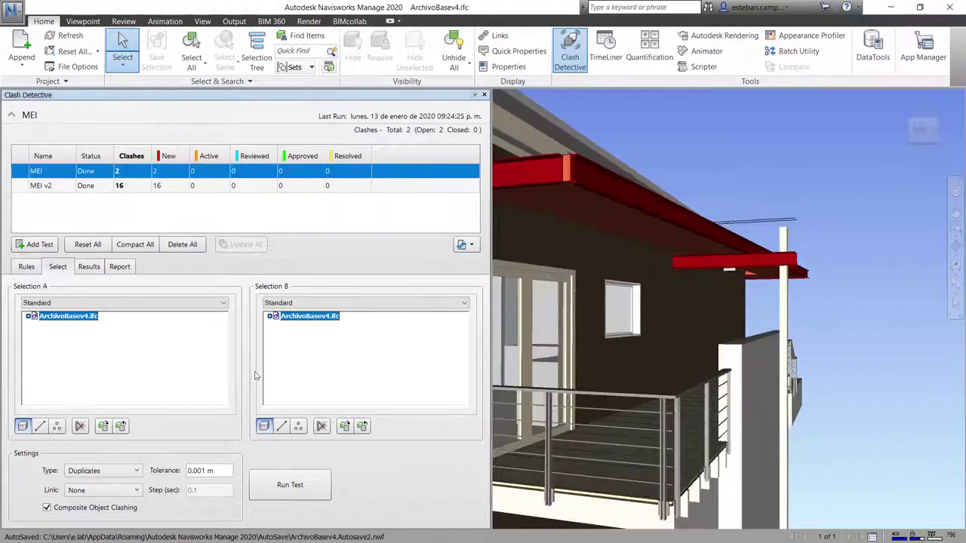
Step: Rerun MEI v2 on the refreshed model and view resolved Clash1 with only its highlight shown
click(46, 187)
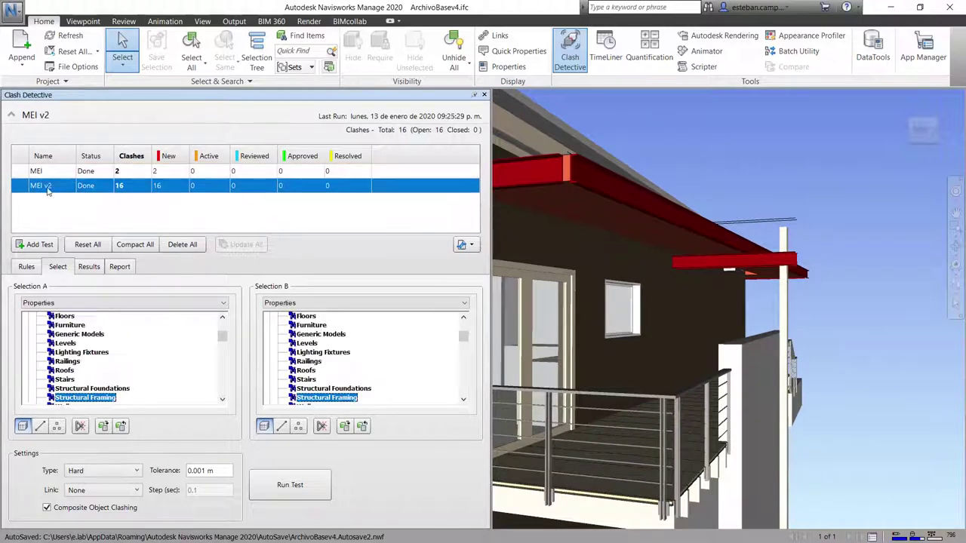
click(283, 483)
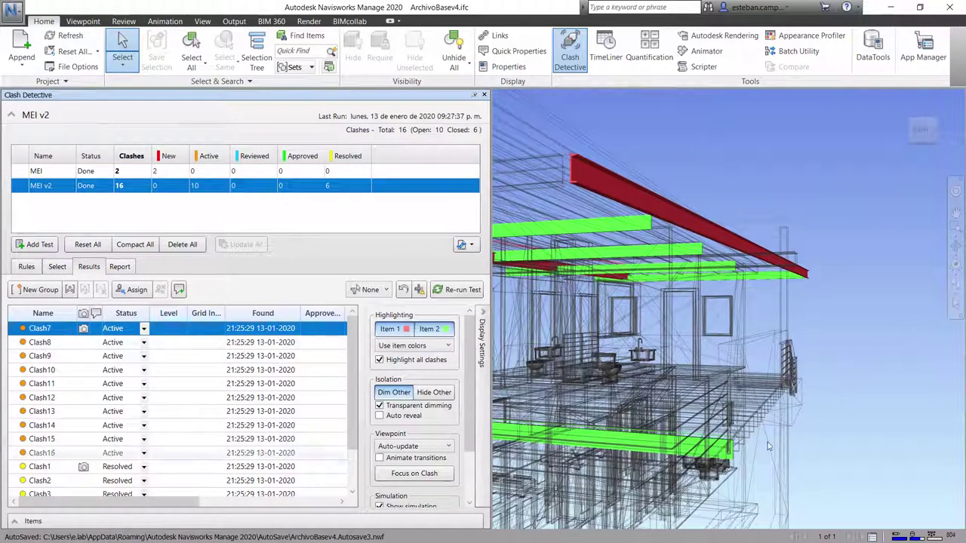
click(55, 468)
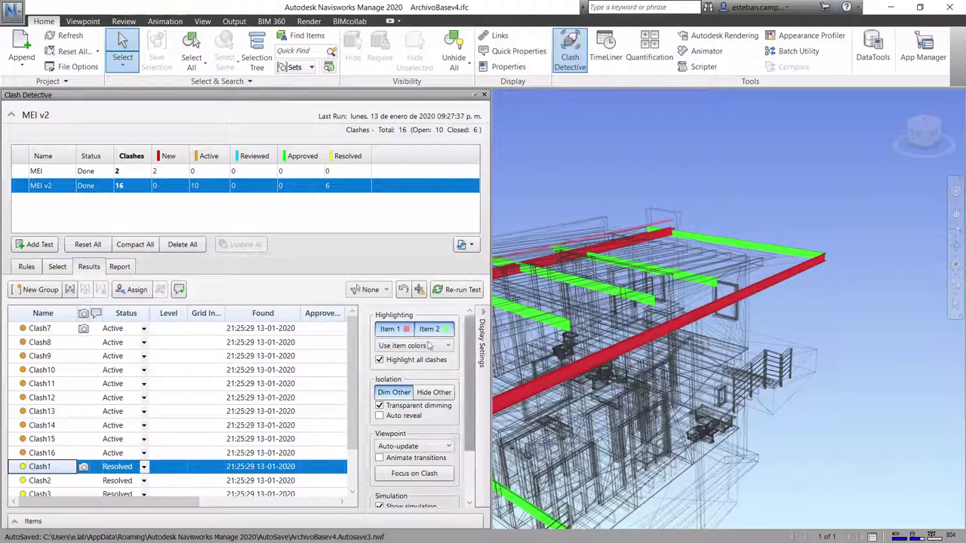
click(397, 363)
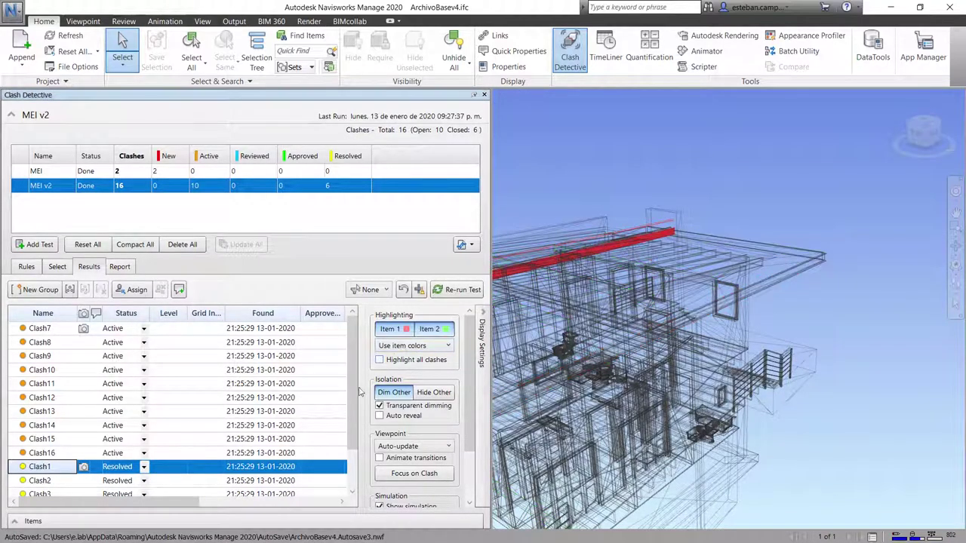
Step: Review the resolved clashes Clash4, Clash5 and Clash6, orbiting around them in the model
scroll(91, 445, down, 2)
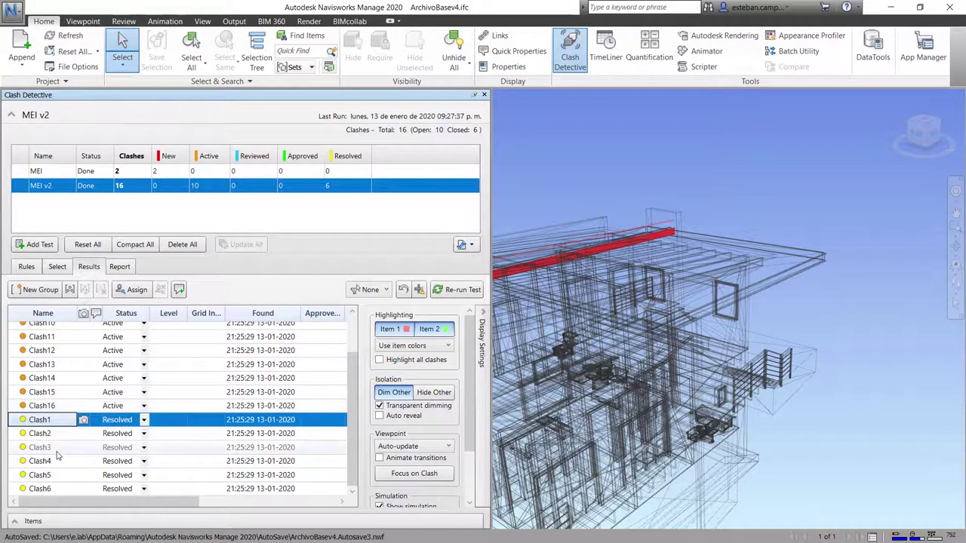
click(50, 461)
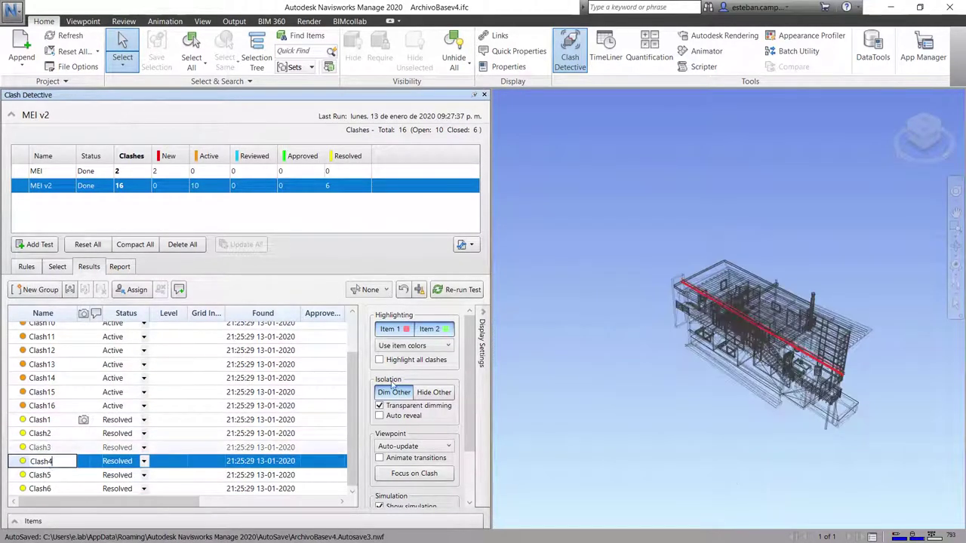
click(46, 478)
click(47, 488)
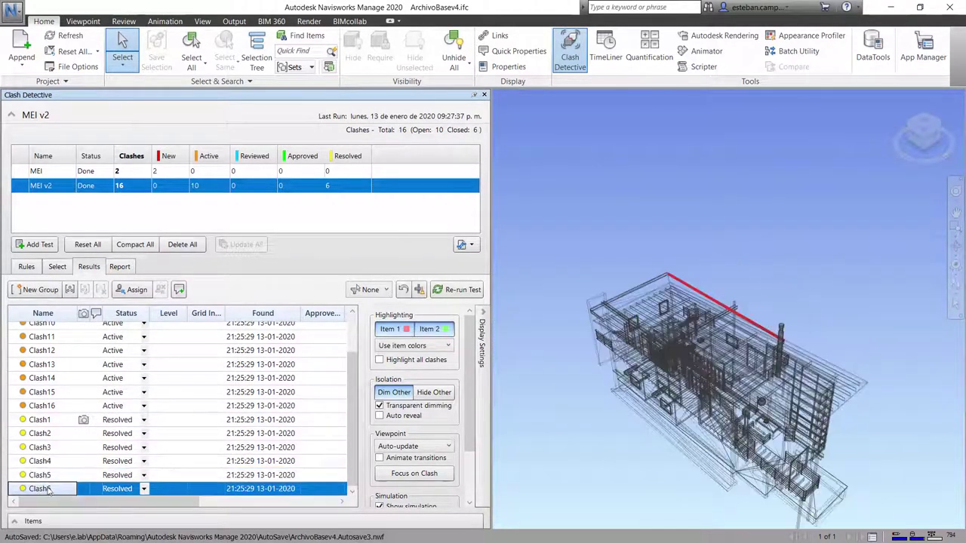
shift+middle_drag(736, 232, 629, 206)
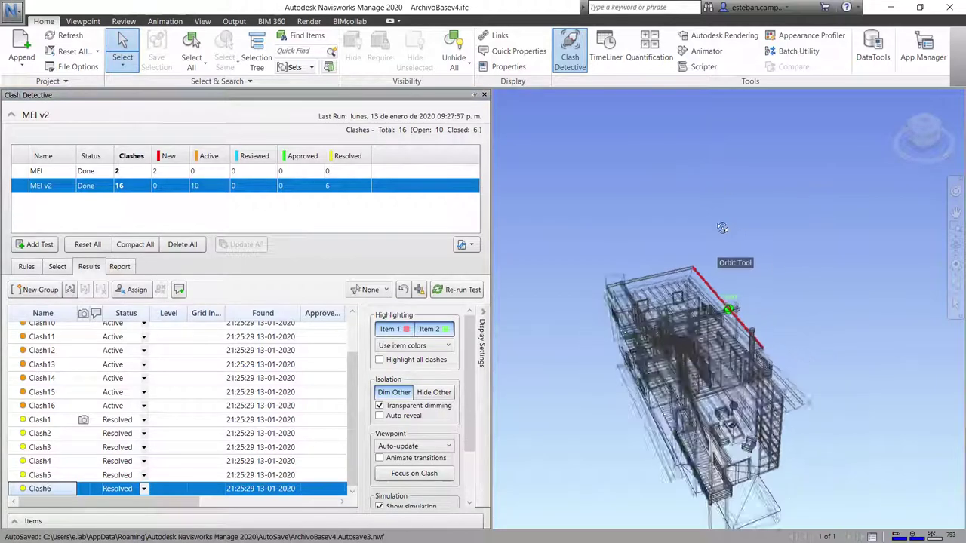